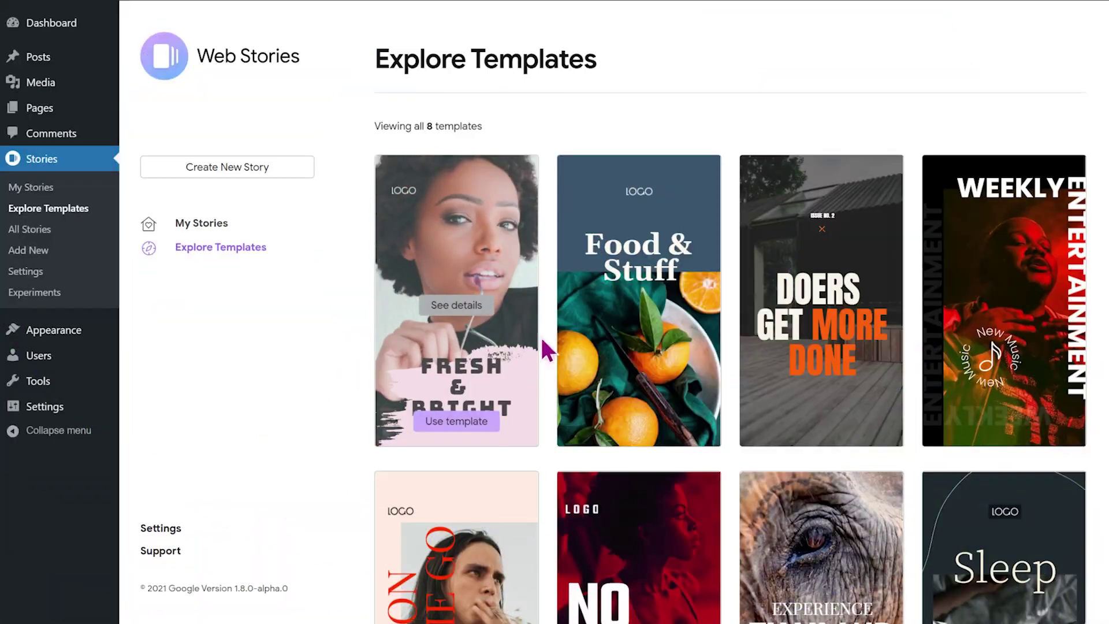
- Look through the Fitness template's details, previewing its Run Like You Mean It page
{"action": "mouse_move", "coordinate": [1006, 341]}
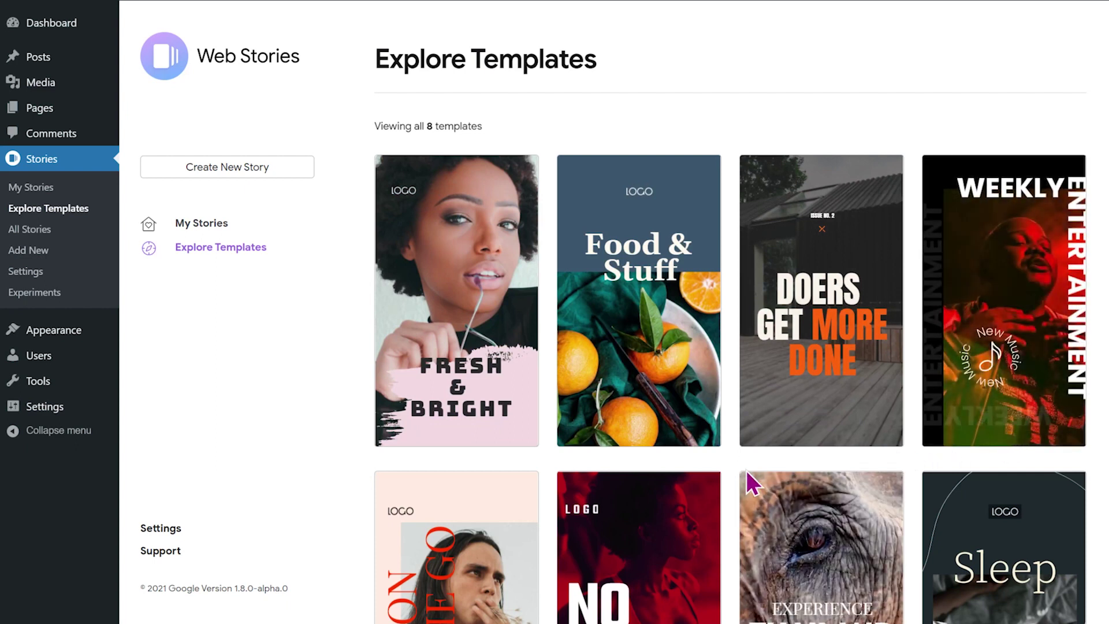
{"action": "mouse_move", "coordinate": [709, 497]}
{"action": "scroll", "coordinate": [702, 501], "scroll_direction": "down", "scroll_amount": 1}
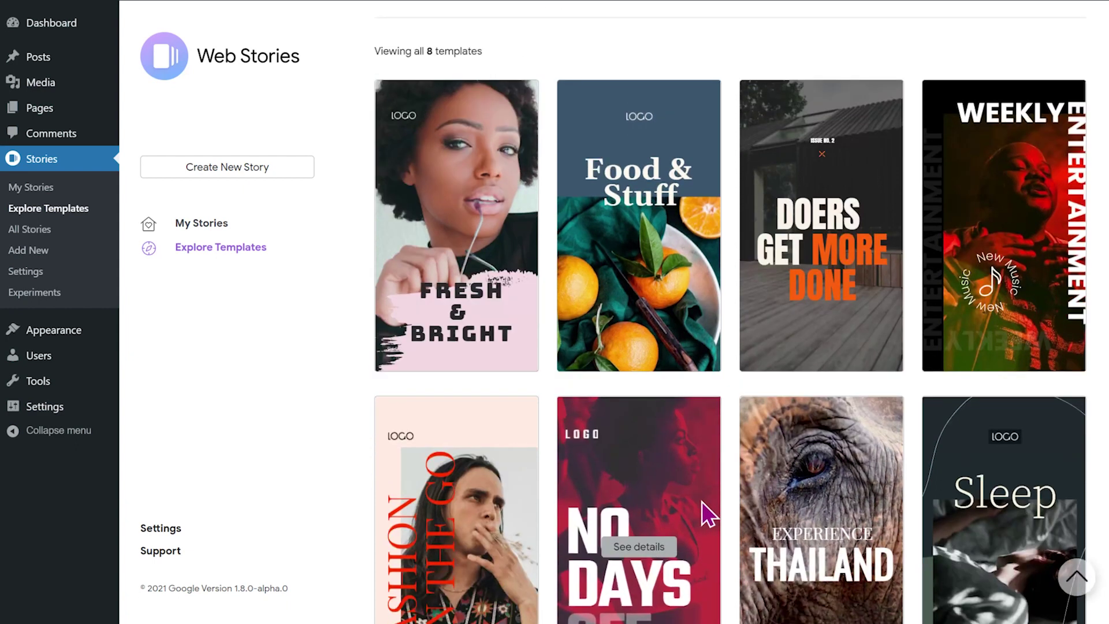
{"action": "left_click", "coordinate": [639, 547]}
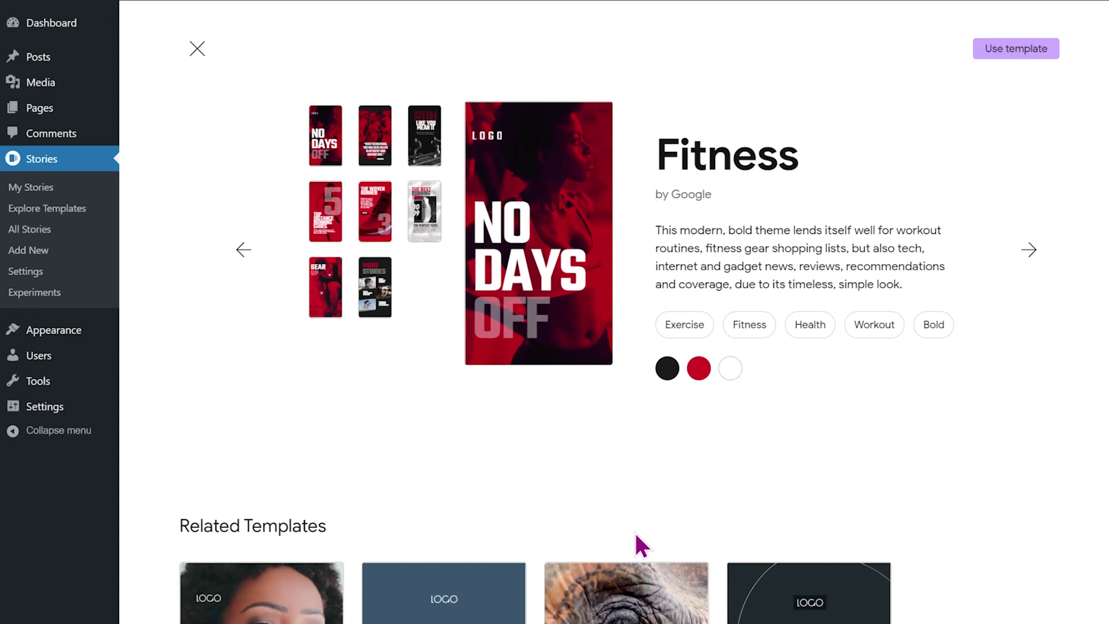
{"action": "left_click", "coordinate": [425, 151]}
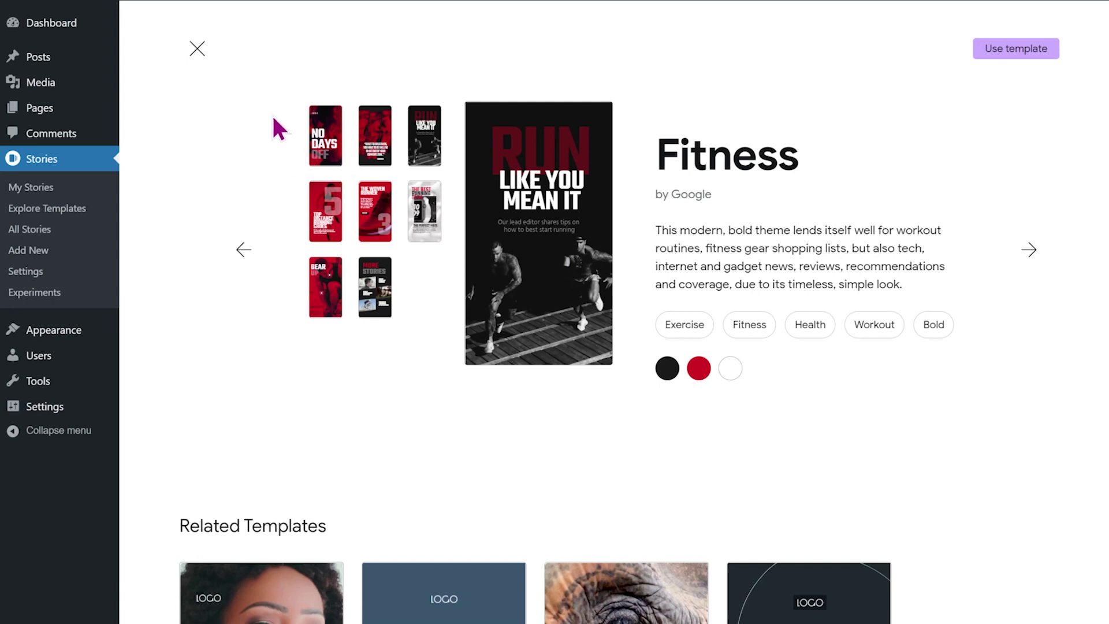
{"action": "left_click", "coordinate": [197, 49]}
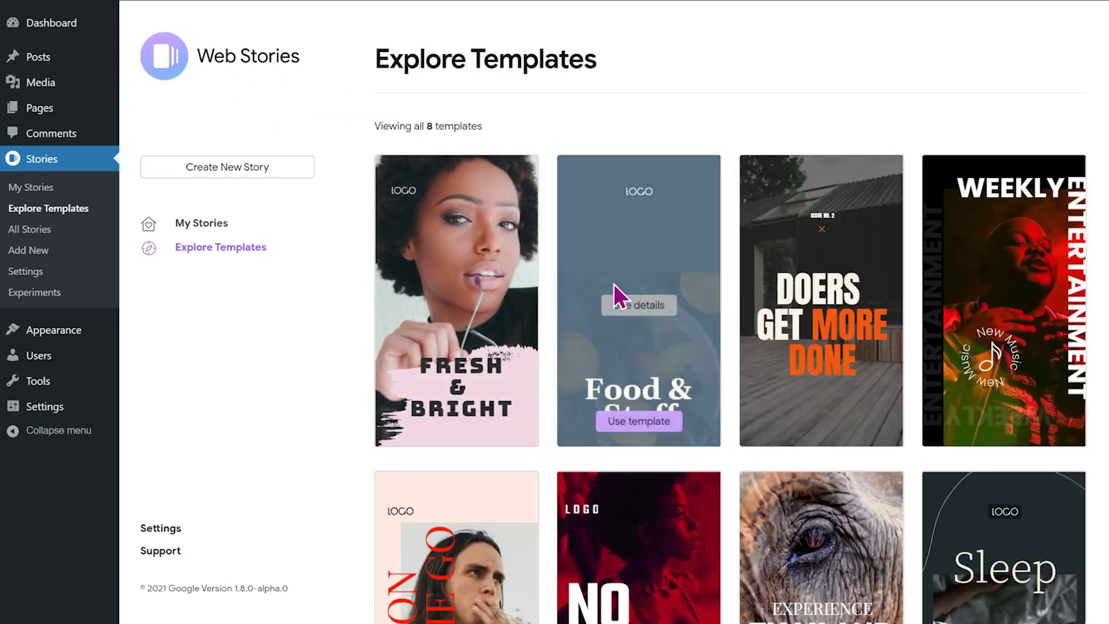
- Preview the Cooking template's Top 8 recipe-list page, then return to the Explore Templates gallery
{"action": "left_click", "coordinate": [633, 305]}
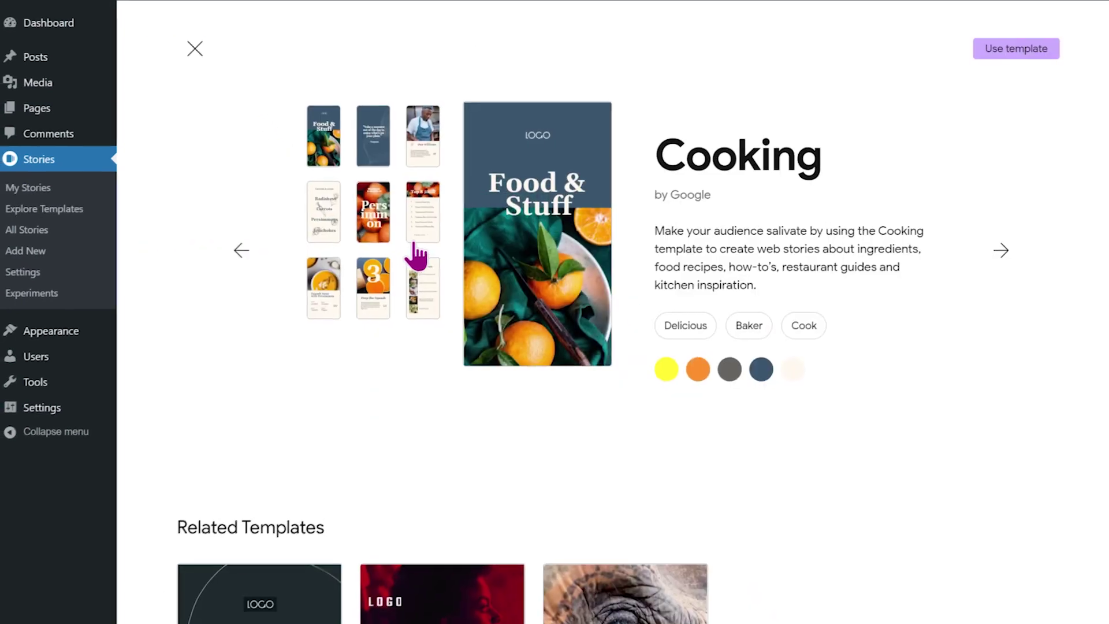
{"action": "left_click", "coordinate": [373, 249]}
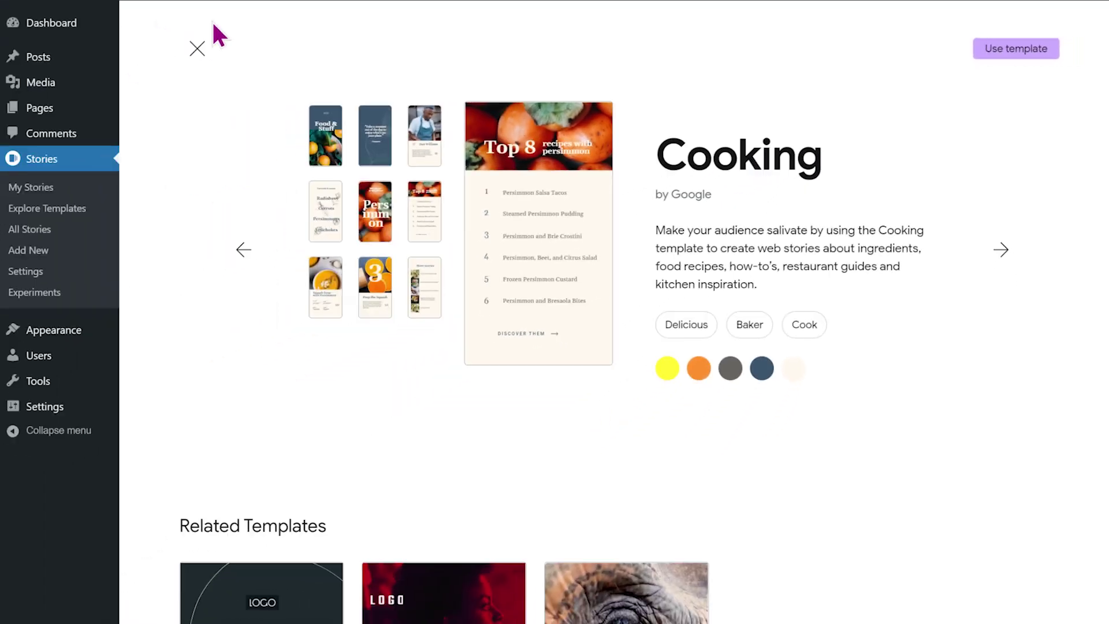
{"action": "left_click", "coordinate": [197, 49]}
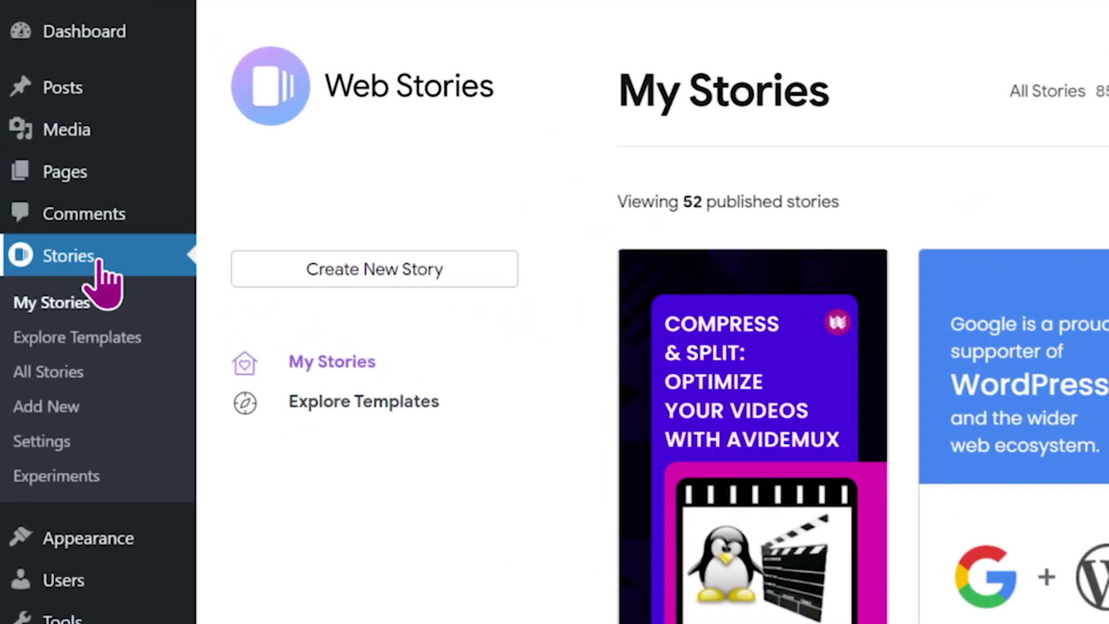
{"action": "left_click", "coordinate": [95, 338]}
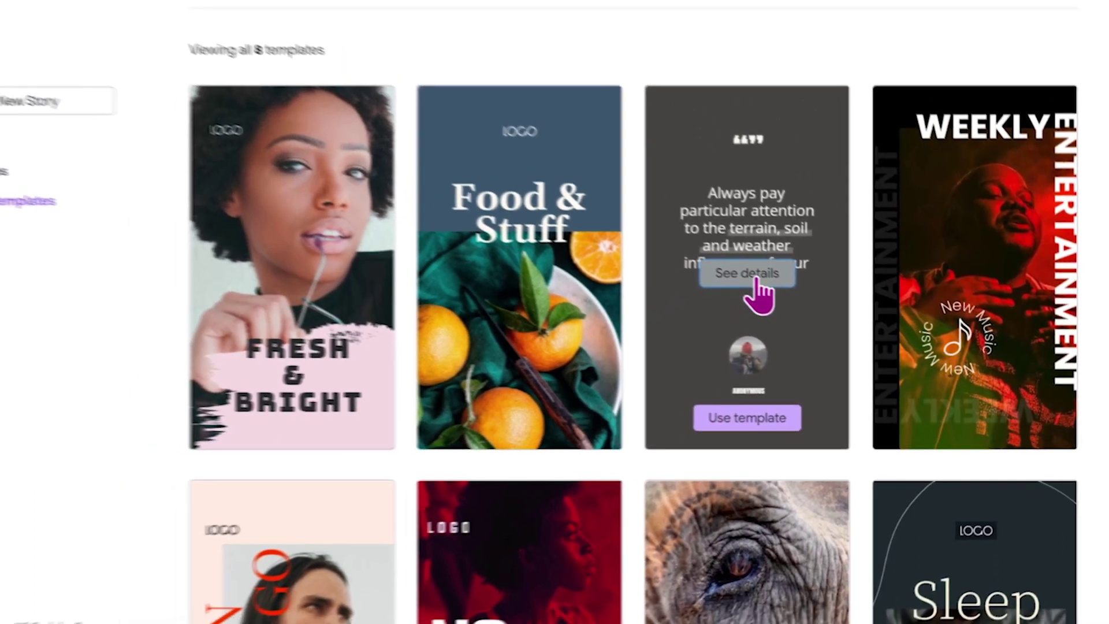
- Browse the DIY template's Getting Started and Best Tools for your DIY Project pages
{"action": "left_click", "coordinate": [705, 257]}
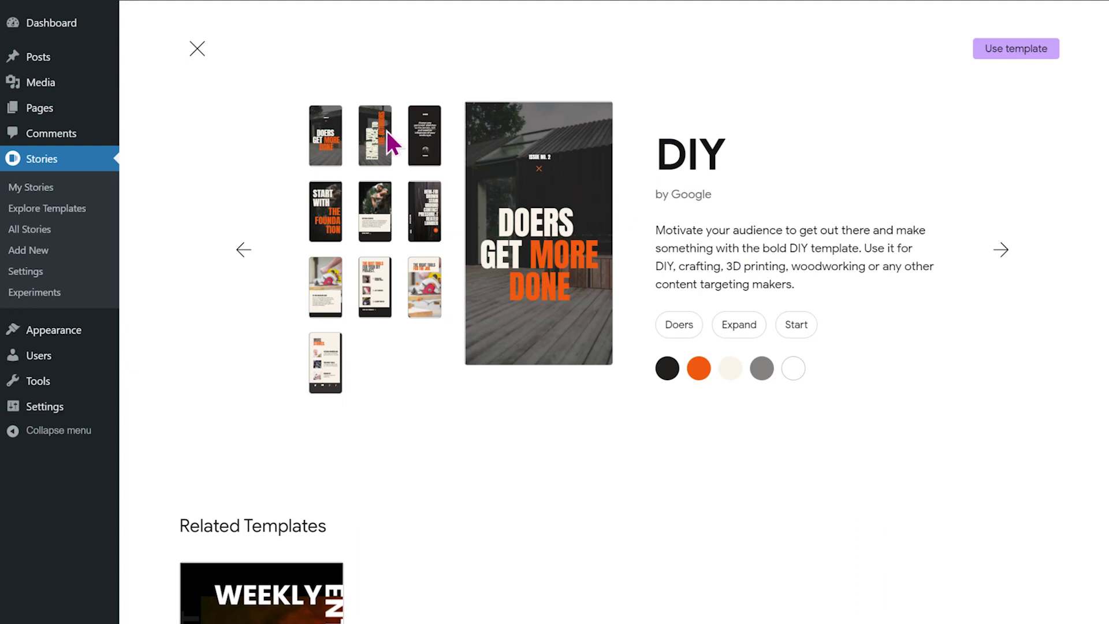
{"action": "left_click", "coordinate": [381, 214]}
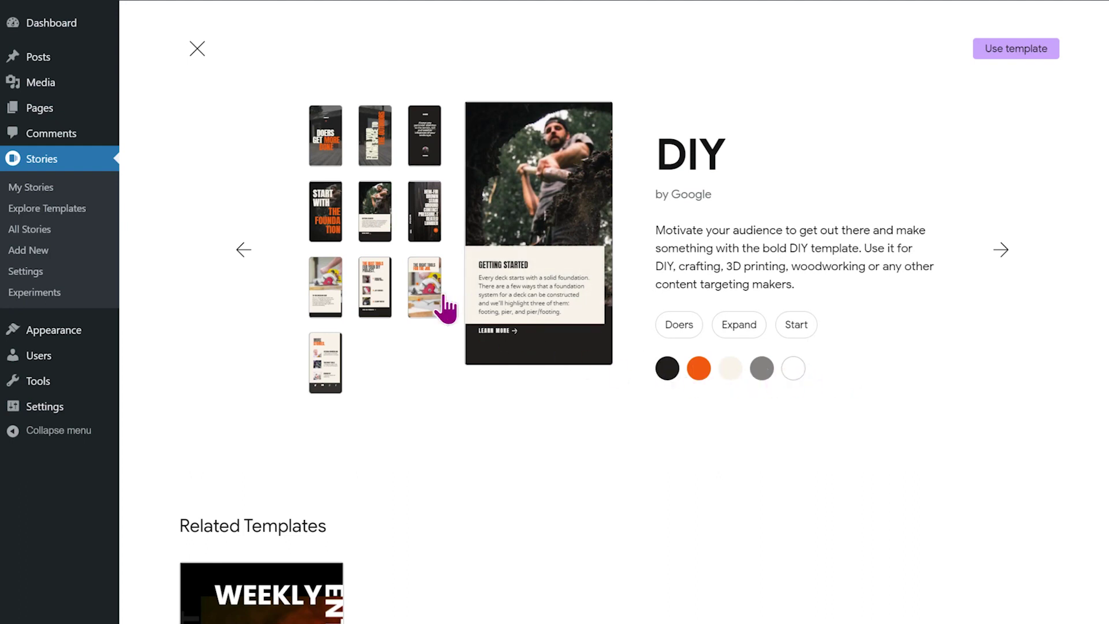
{"action": "left_click", "coordinate": [375, 289]}
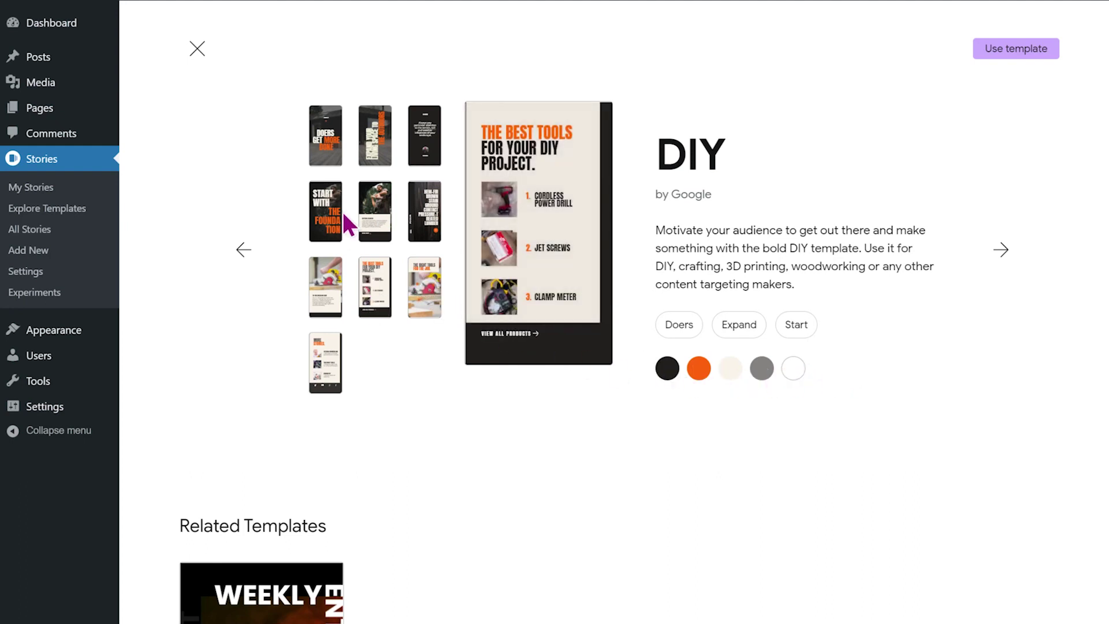
{"action": "left_click", "coordinate": [197, 50]}
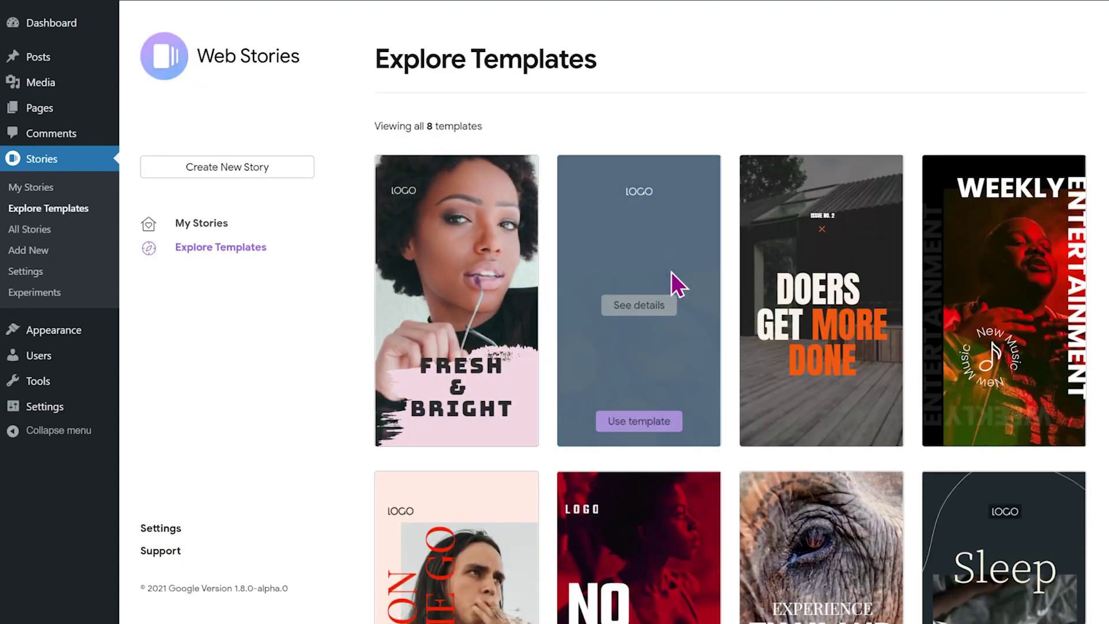
{"action": "scroll", "coordinate": [823, 384], "scroll_direction": "down", "scroll_amount": 3}
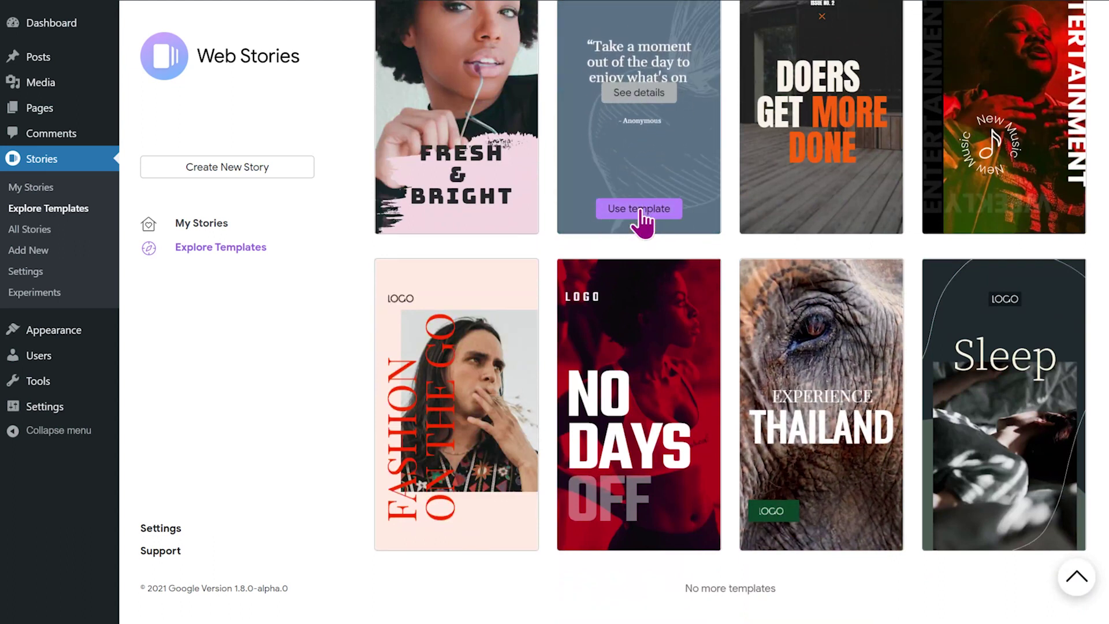
- Start a story from the Food & Stuff template and go to page 4, Currently in season
{"action": "left_click", "coordinate": [641, 212]}
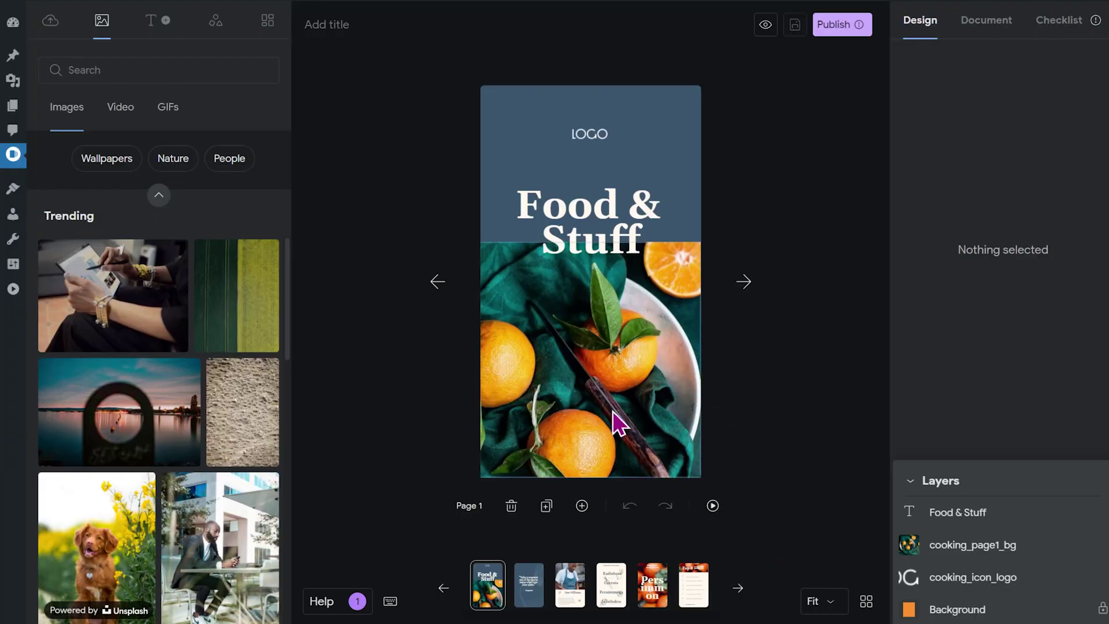
{"action": "left_click", "coordinate": [741, 586]}
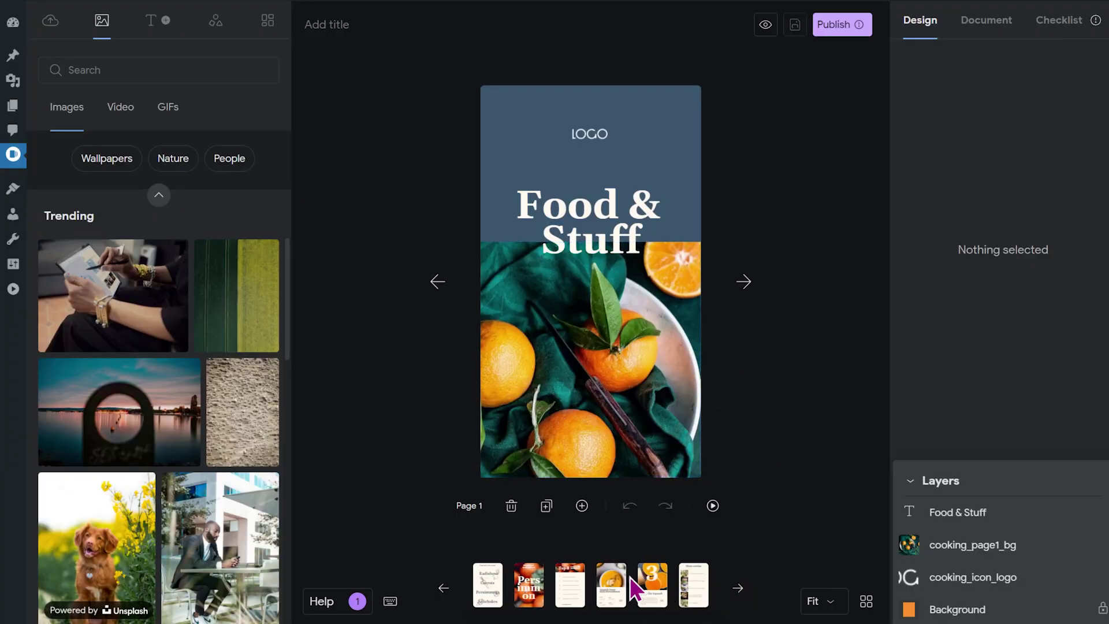
{"action": "left_click", "coordinate": [612, 584]}
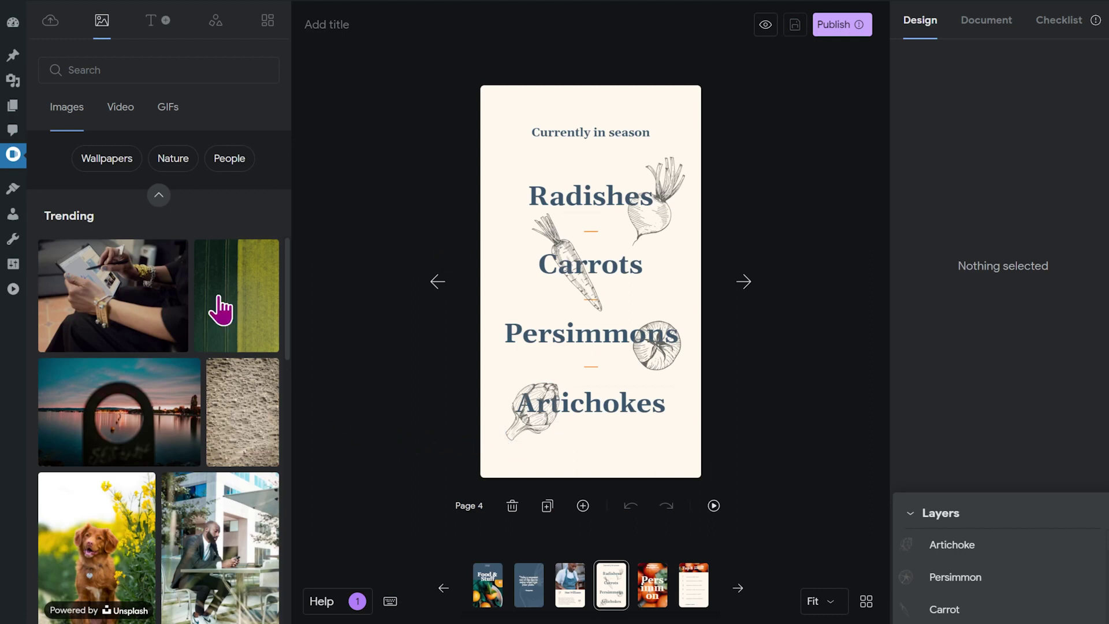
- Filter the page templates to List and preview the Cooking List template
{"action": "left_click", "coordinate": [269, 24]}
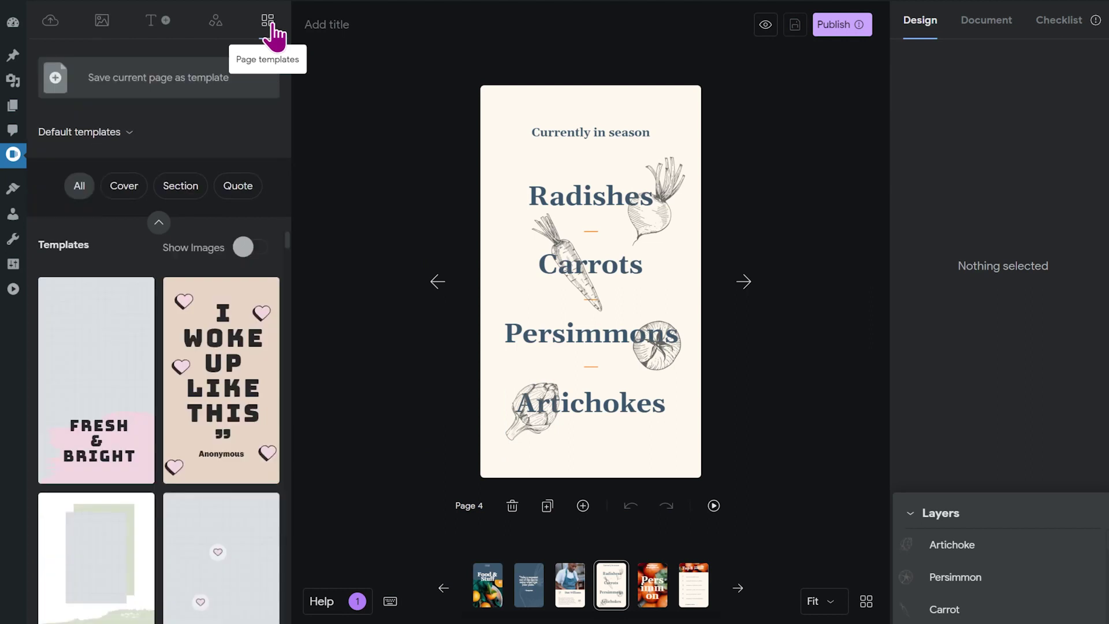
{"action": "left_click_drag", "start_coordinate": [292, 250], "coordinate": [298, 216]}
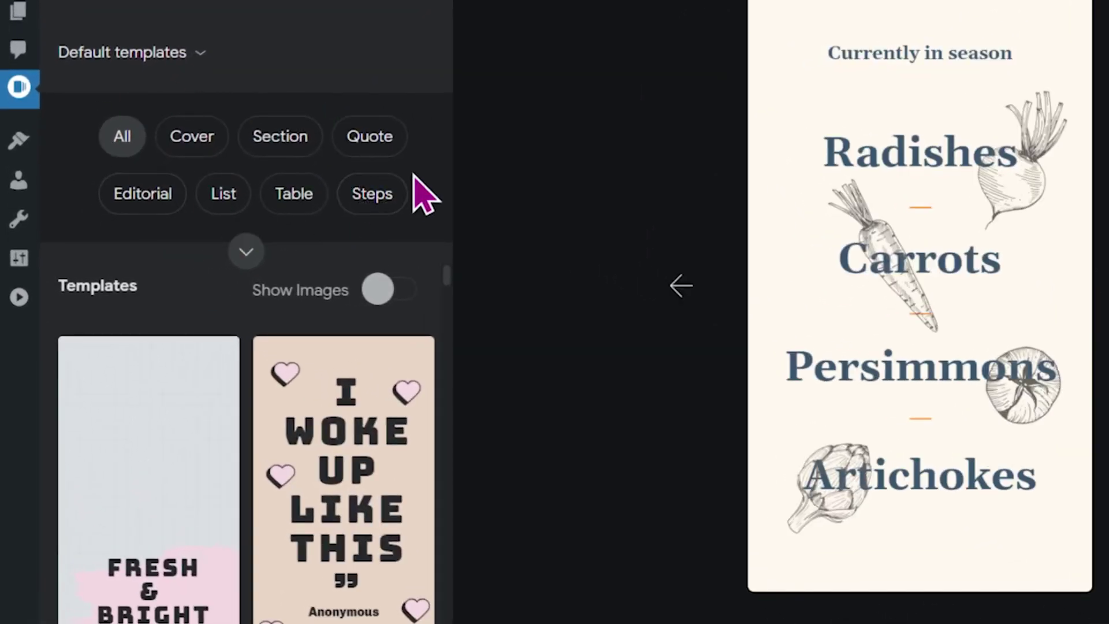
{"action": "left_click", "coordinate": [388, 137]}
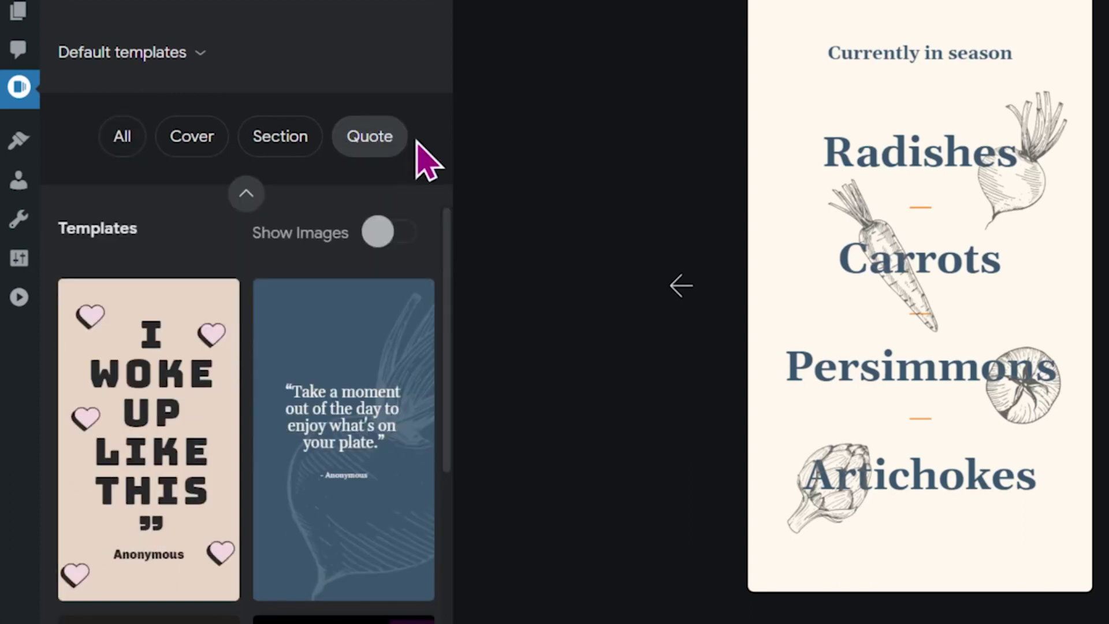
{"action": "left_click", "coordinate": [248, 195]}
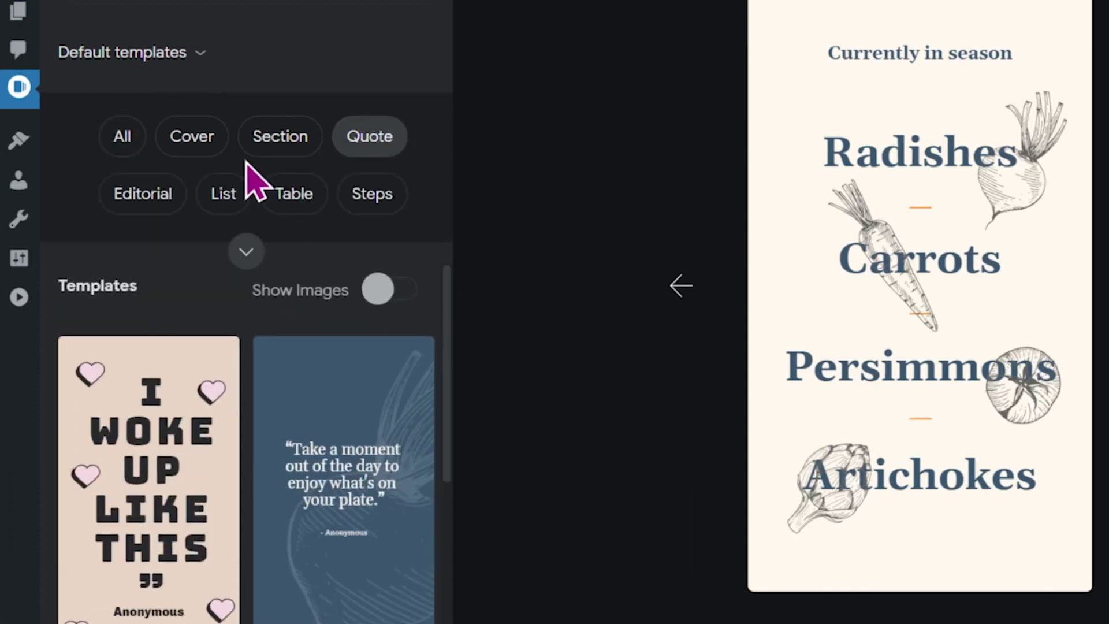
{"action": "left_click", "coordinate": [221, 199]}
{"action": "scroll", "coordinate": [282, 251], "scroll_direction": "down", "scroll_amount": 1}
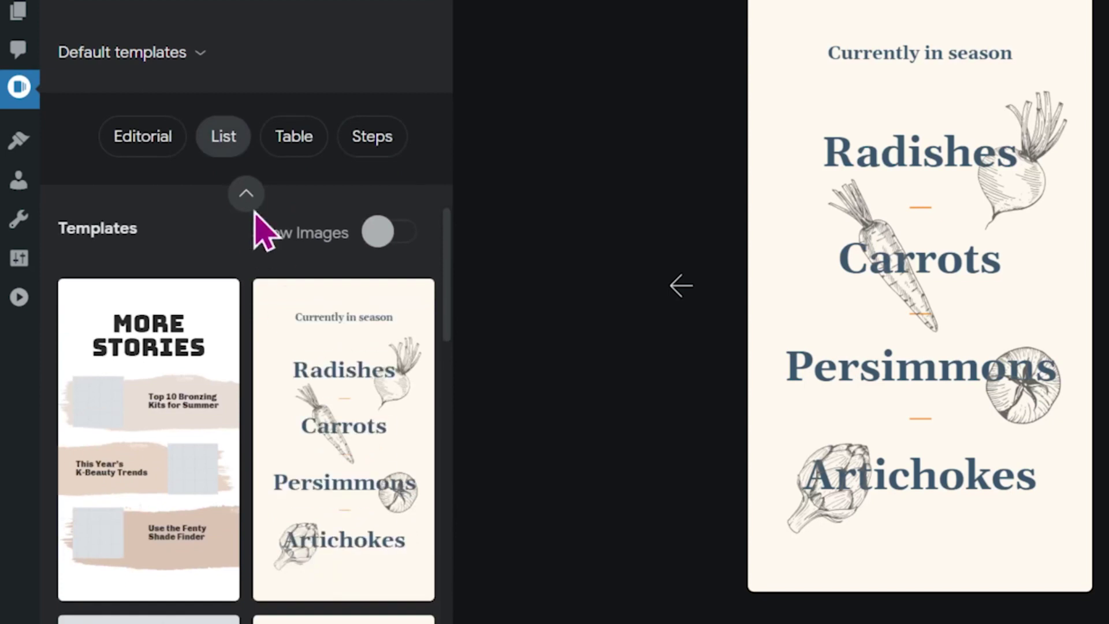
{"action": "scroll", "coordinate": [395, 430], "scroll_direction": "down", "scroll_amount": 8}
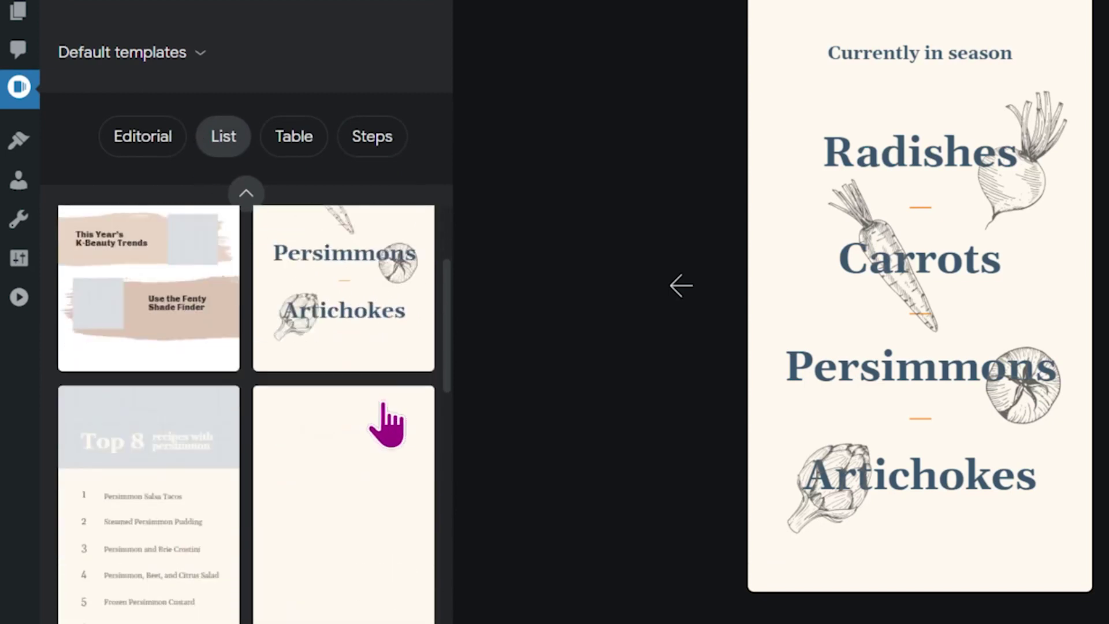
{"action": "scroll", "coordinate": [385, 417], "scroll_direction": "down", "scroll_amount": 6}
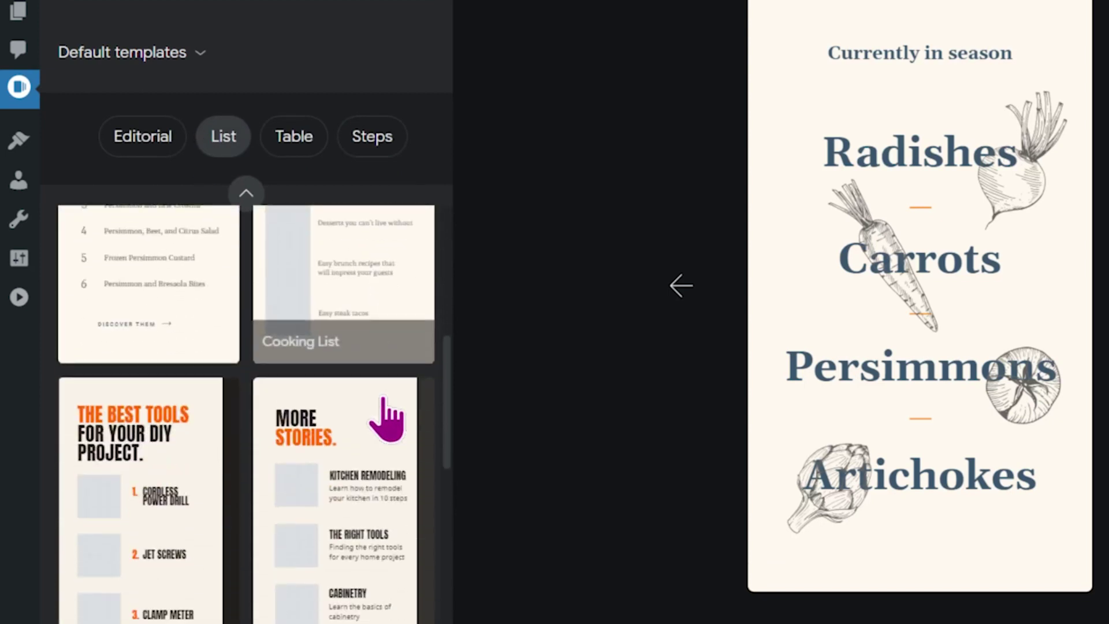
{"action": "scroll", "coordinate": [353, 410], "scroll_direction": "up", "scroll_amount": 8}
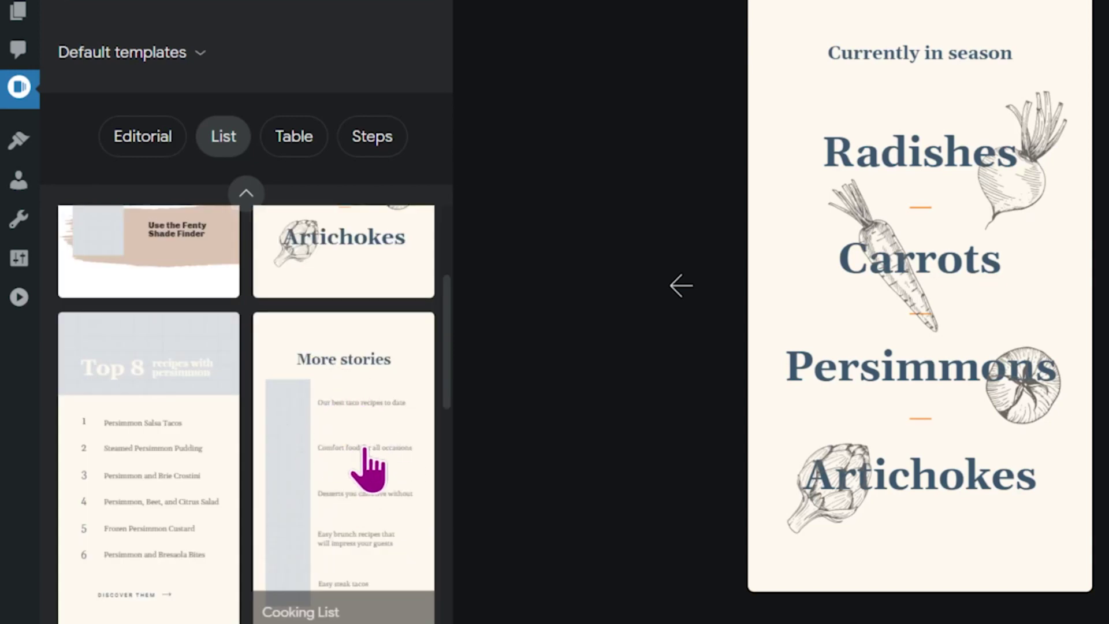
{"action": "left_click", "coordinate": [345, 437]}
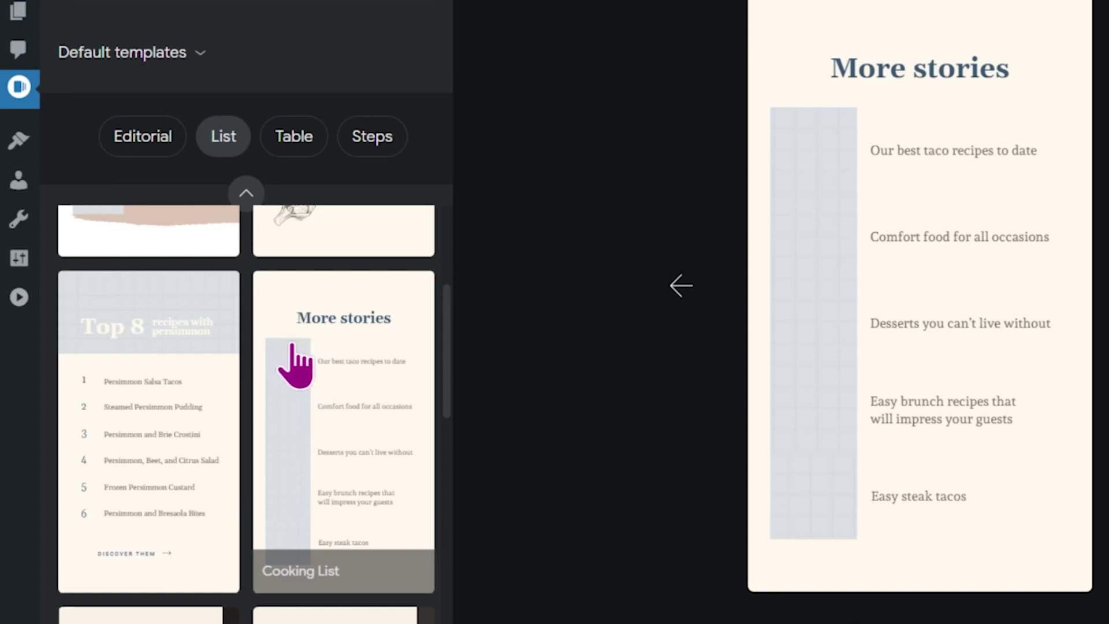
- Turn on Show Images and insert the Cooking List template as page 6
{"action": "scroll", "coordinate": [316, 433], "scroll_direction": "up", "scroll_amount": 8}
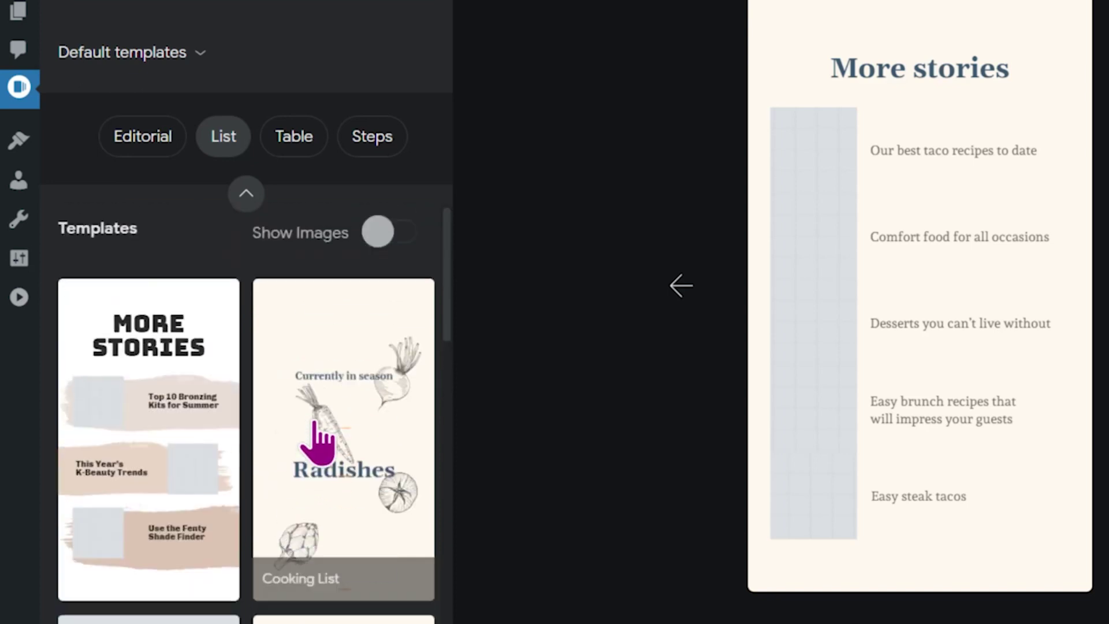
{"action": "left_click", "coordinate": [375, 234]}
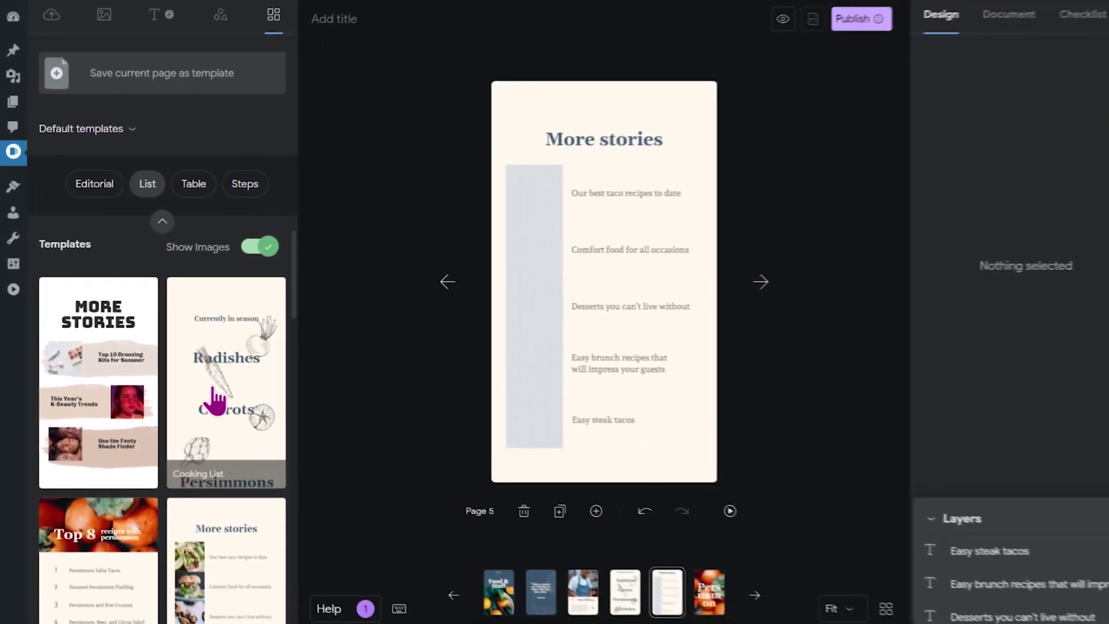
{"action": "scroll", "coordinate": [276, 496], "scroll_direction": "down", "scroll_amount": 4}
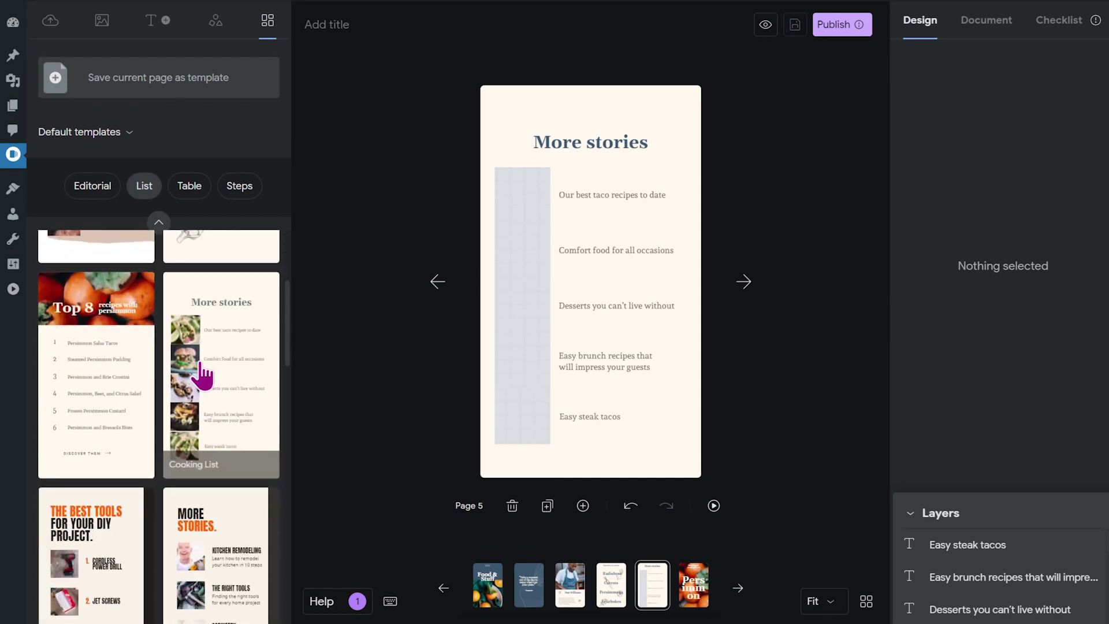
{"action": "left_click", "coordinate": [241, 376]}
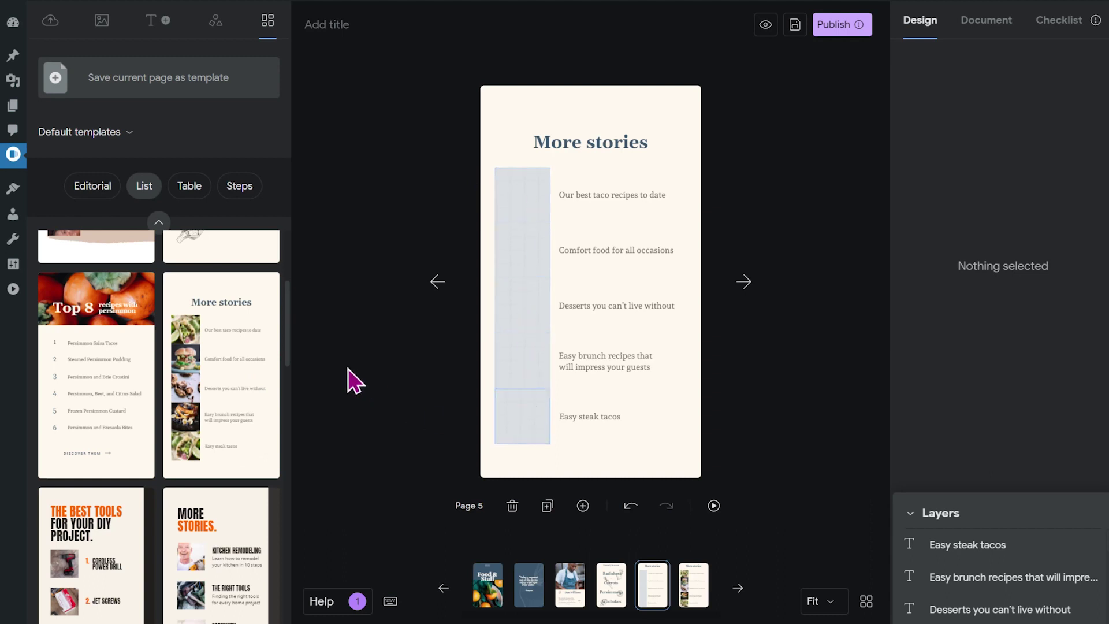
- Drag the green field trending stock photo into the first More stories frame
{"action": "left_click", "coordinate": [104, 26]}
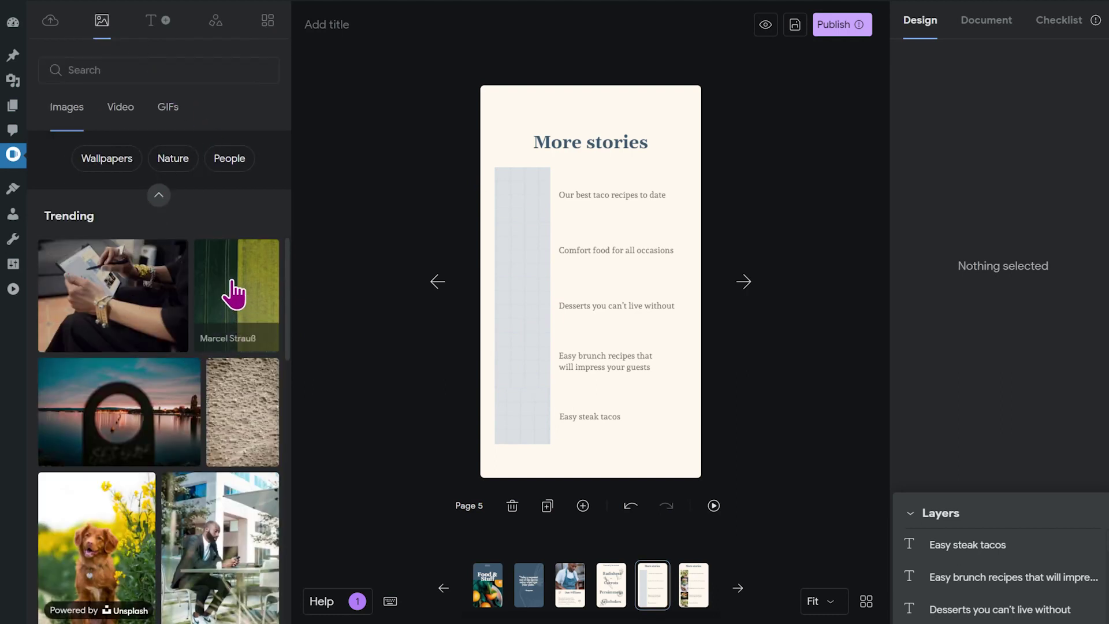
{"action": "left_click_drag", "start_coordinate": [235, 297], "coordinate": [504, 196]}
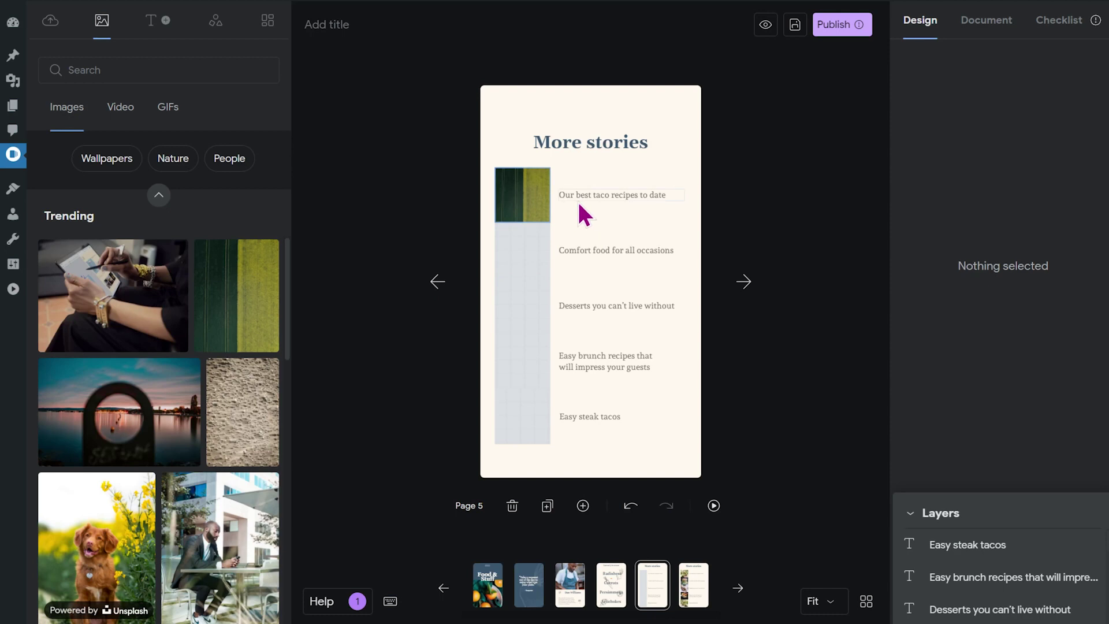
- Zoom the green field photo to about 135% in its frame and shift it right
{"action": "left_click", "coordinate": [516, 200]}
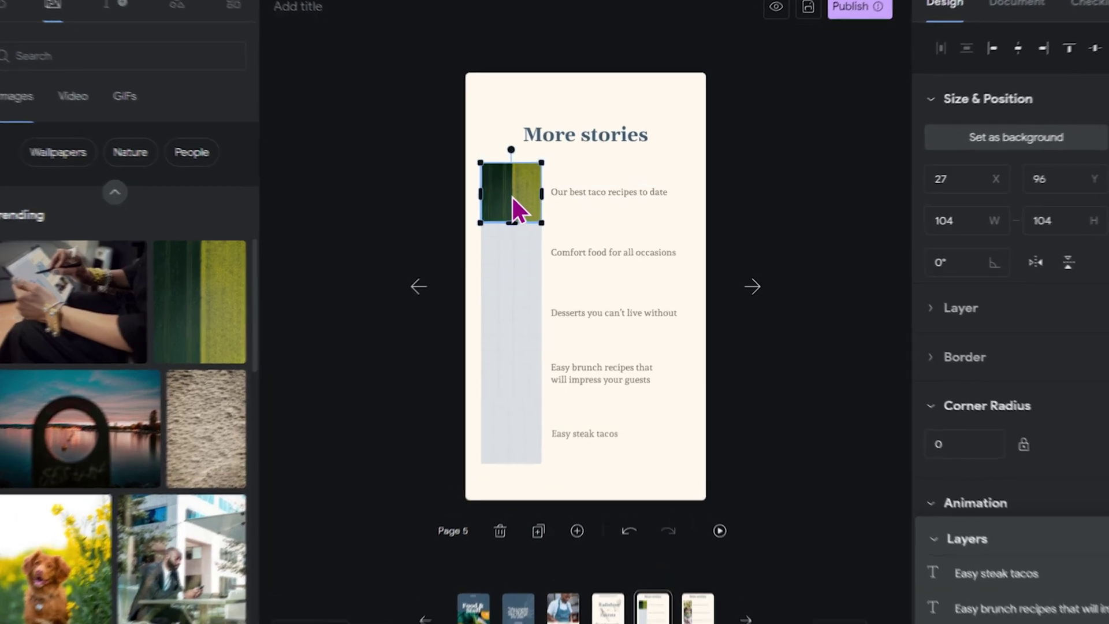
{"action": "double_click", "coordinate": [514, 198]}
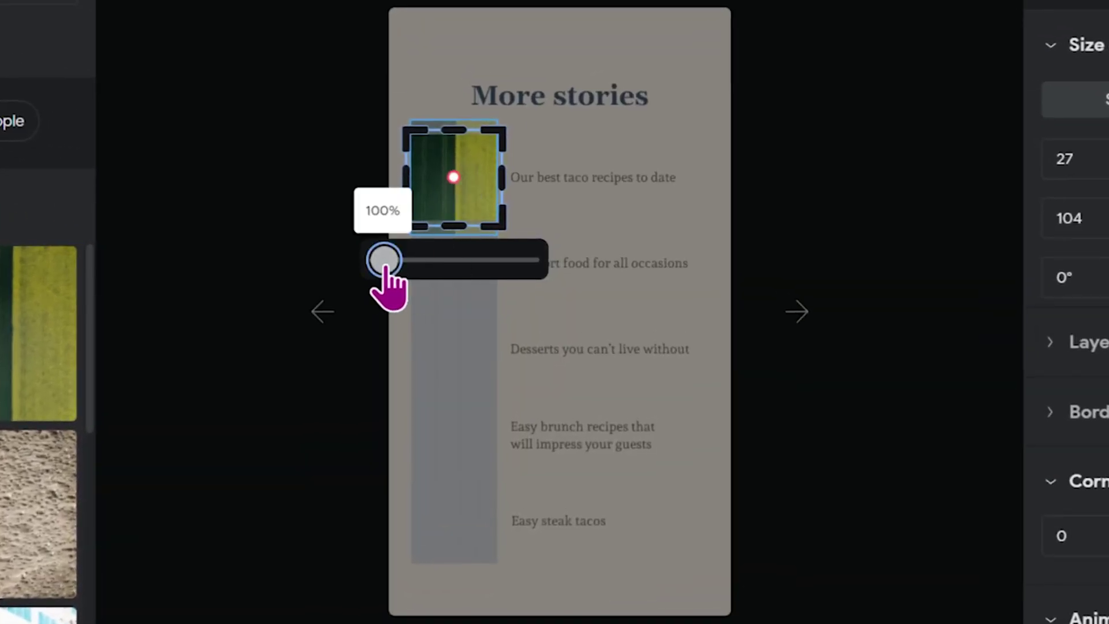
{"action": "mouse_move", "coordinate": [386, 260]}
{"action": "left_mouse_down"}
{"action": "mouse_move", "coordinate": [455, 261]}
{"action": "mouse_move", "coordinate": [399, 261]}
{"action": "left_mouse_up"}
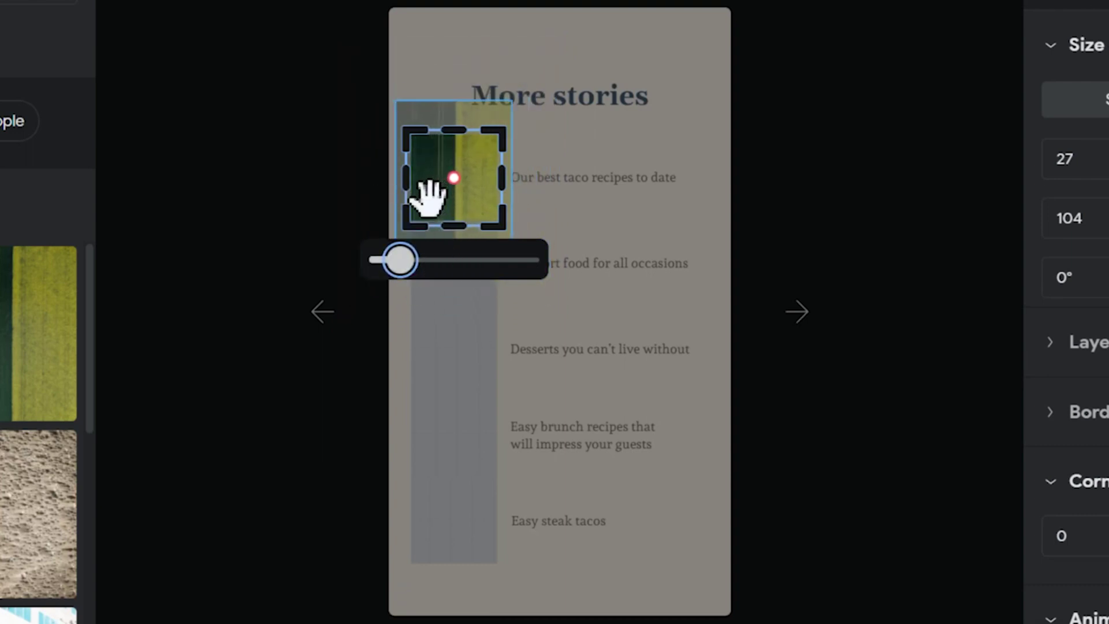
{"action": "left_click_drag", "start_coordinate": [426, 198], "coordinate": [471, 196]}
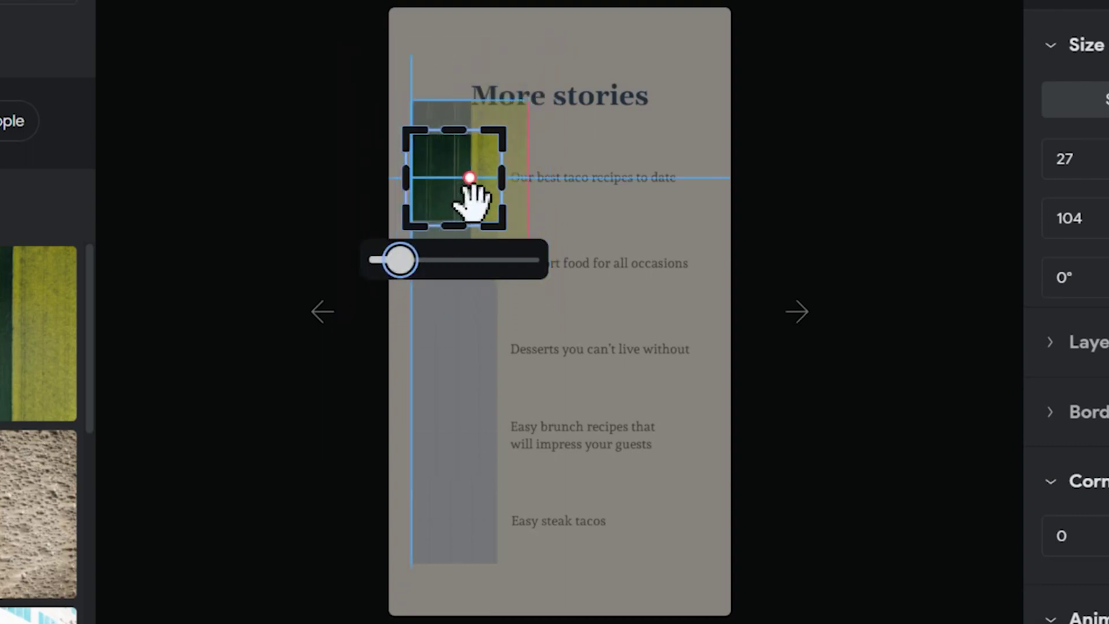
{"action": "left_click", "coordinate": [691, 174]}
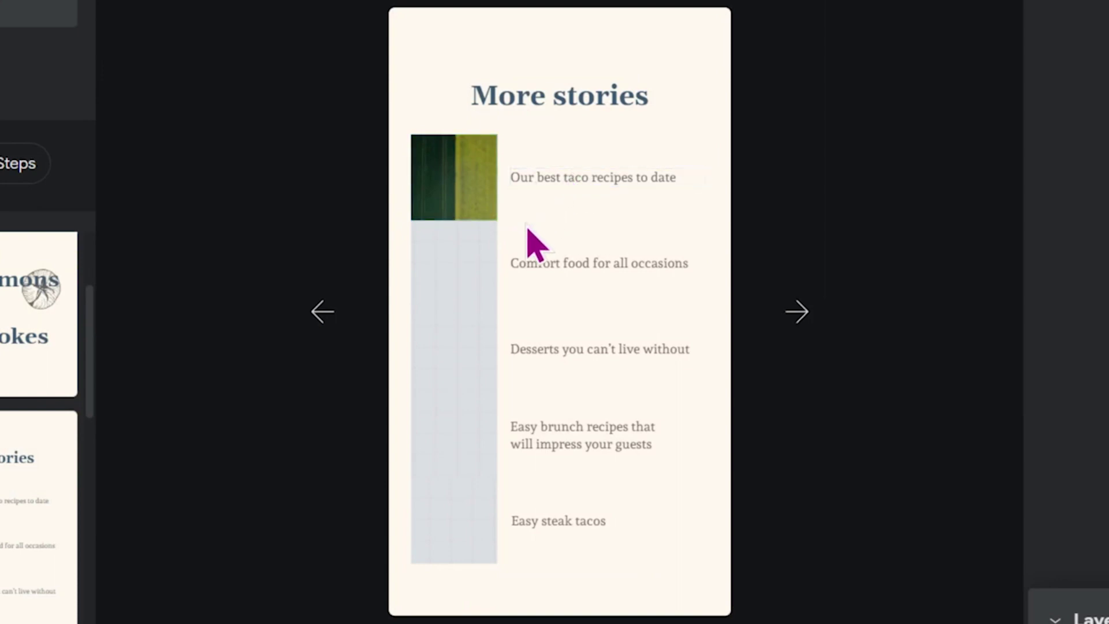
- Select the whole 'Our best taco recipes to date' text line
{"action": "left_click", "coordinate": [576, 178]}
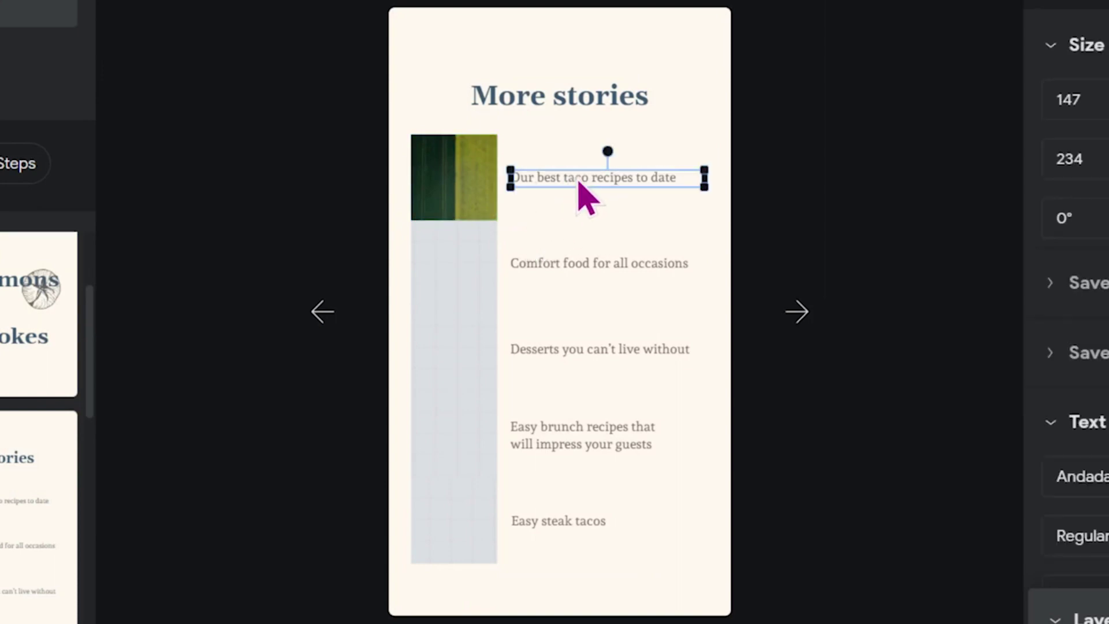
{"action": "double_click", "coordinate": [576, 178]}
{"action": "left_click", "coordinate": [639, 176]}
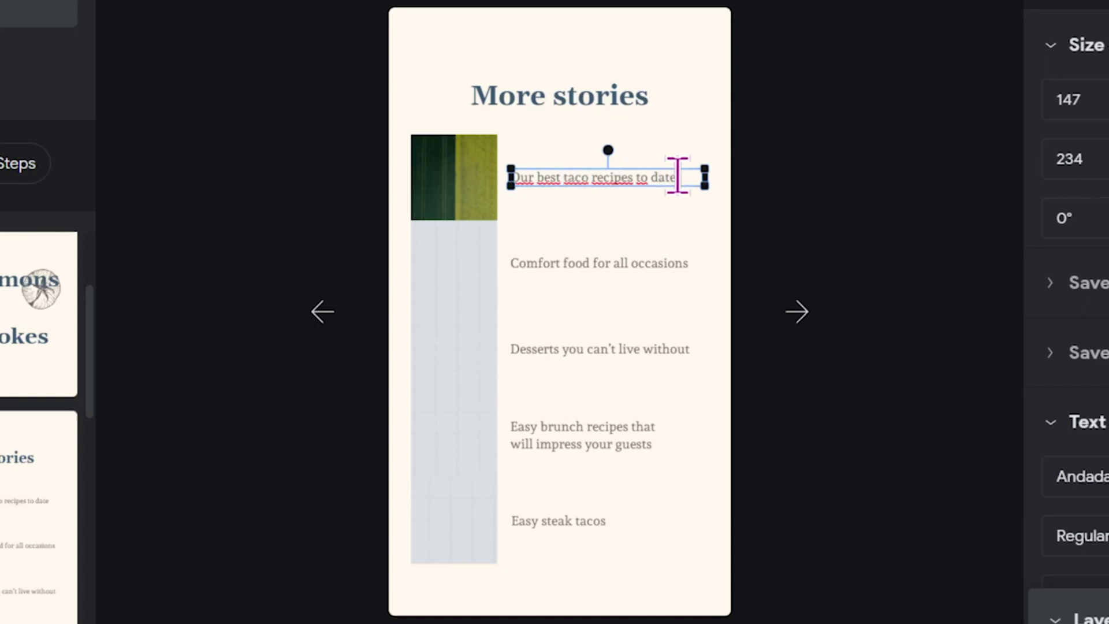
{"action": "left_click_drag", "start_coordinate": [673, 176], "coordinate": [503, 188]}
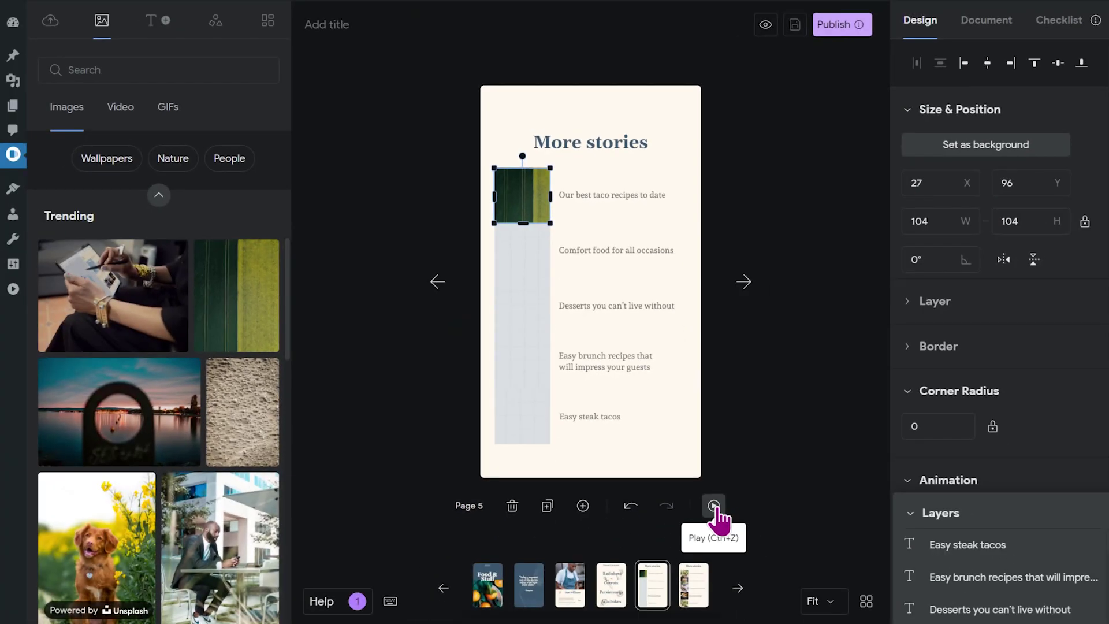
- Play the page animation and expand the photo's Whoosh In animation settings
{"action": "left_click", "coordinate": [715, 506]}
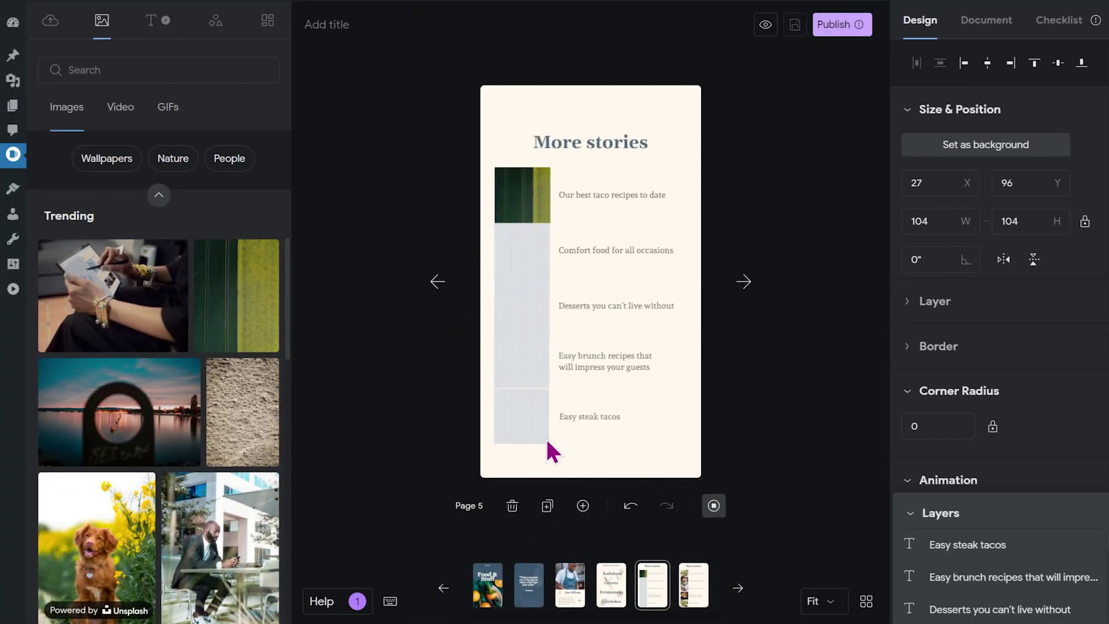
{"action": "left_click", "coordinate": [953, 483]}
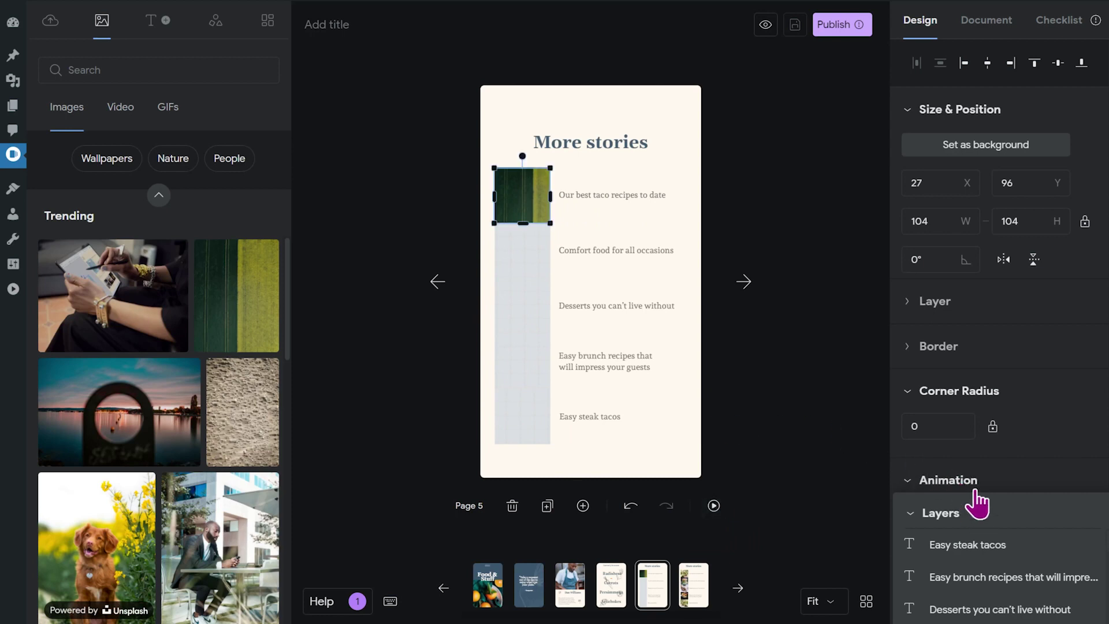
{"action": "left_click", "coordinate": [975, 471]}
{"action": "scroll", "coordinate": [977, 469], "scroll_direction": "down", "scroll_amount": 3}
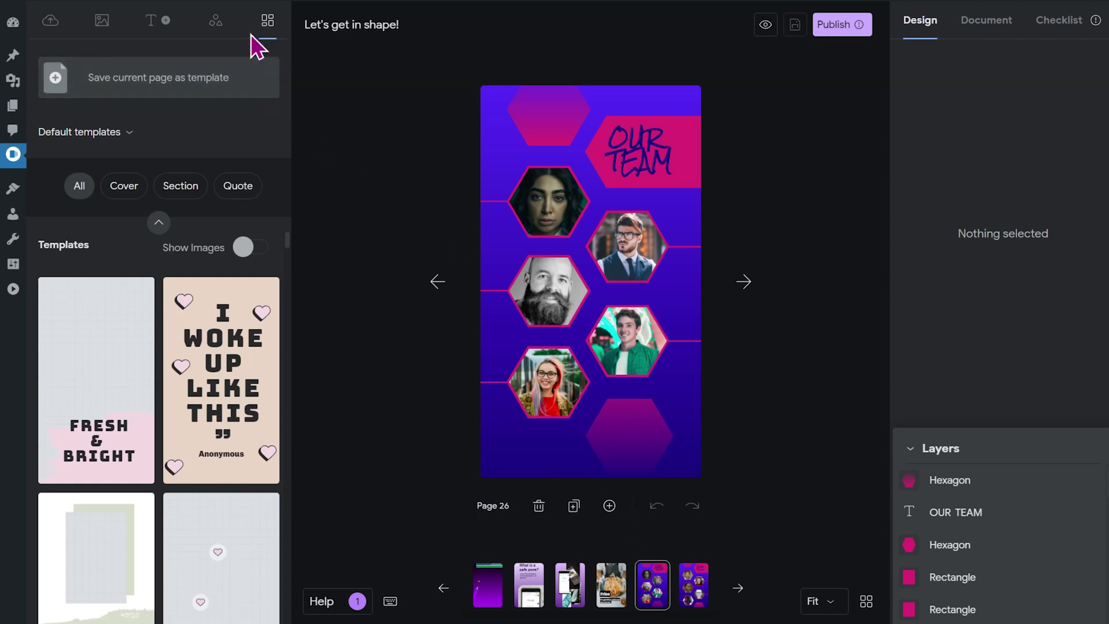
- Save the OUR TEAM hexagon page with Save current page as template
{"action": "left_click", "coordinate": [194, 85]}
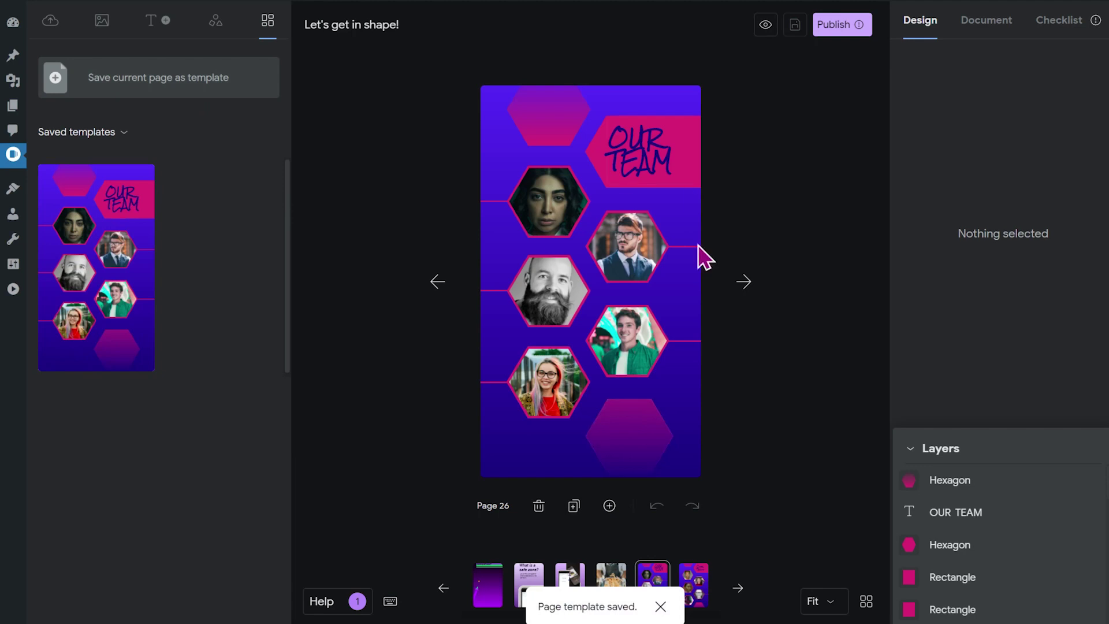
{"action": "mouse_move", "coordinate": [153, 171]}
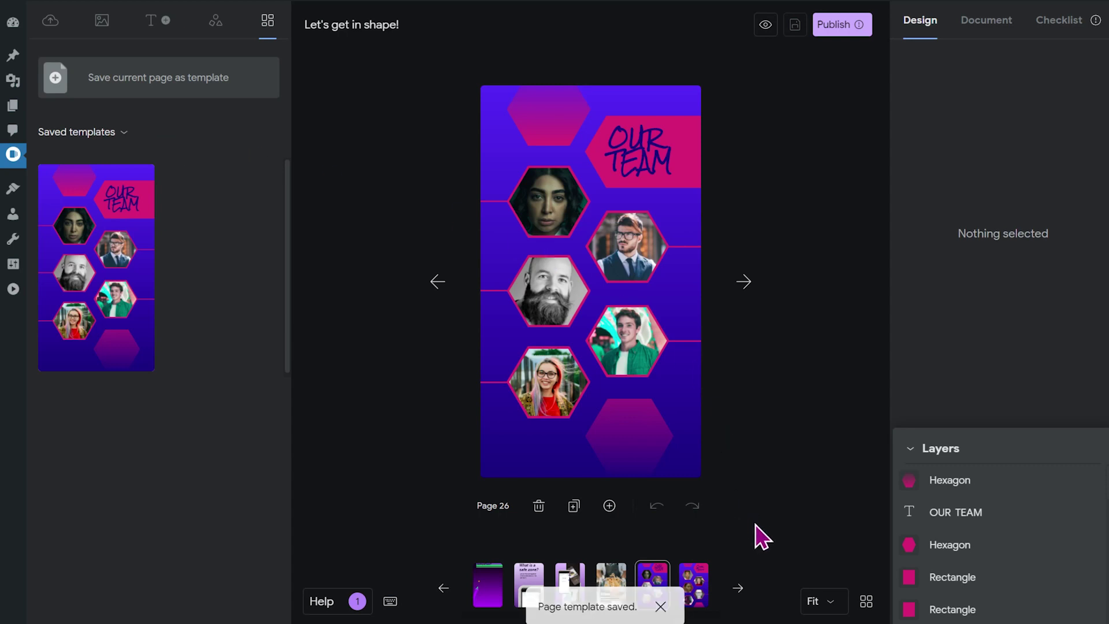
- Insert the saved OUR TEAM template from Saved templates as a new page and play it
{"action": "left_click", "coordinate": [109, 134]}
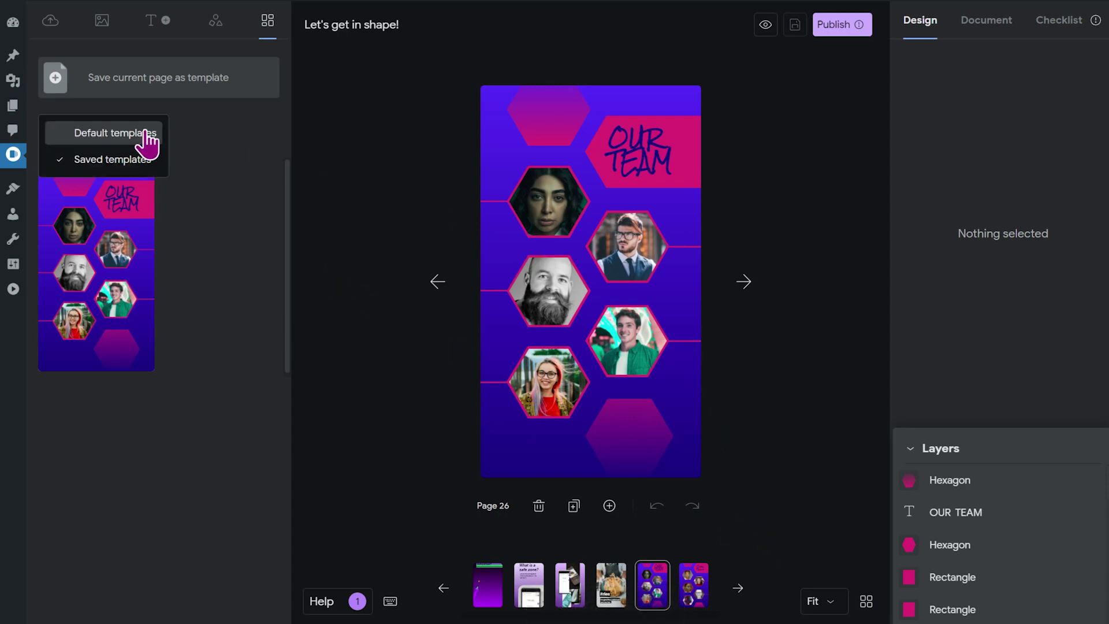
{"action": "left_click", "coordinate": [116, 133]}
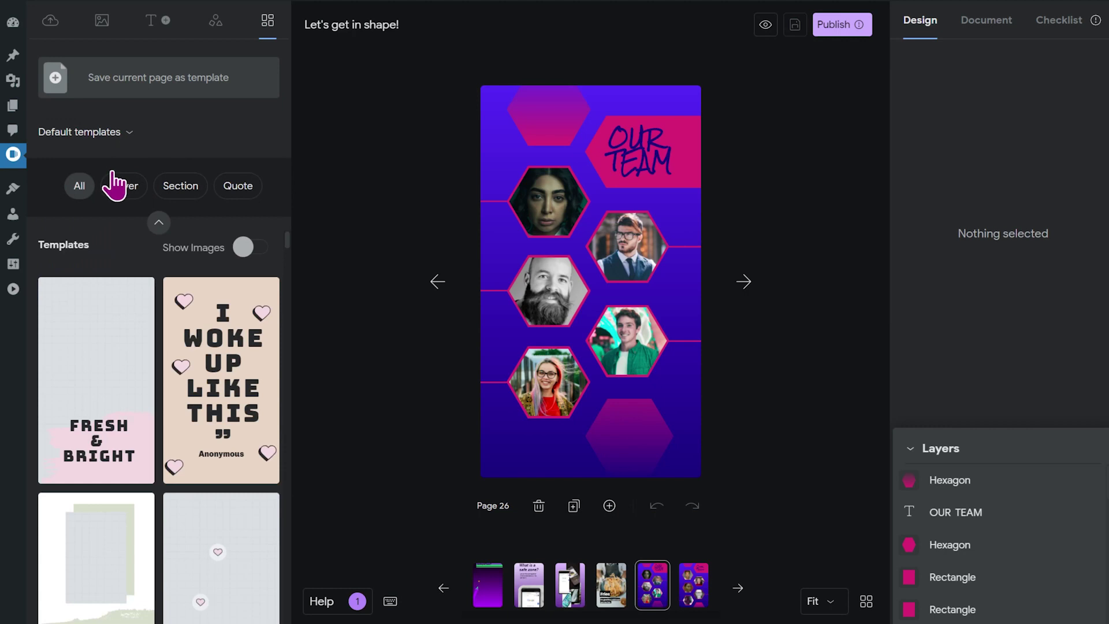
{"action": "left_click", "coordinate": [107, 134]}
{"action": "left_click", "coordinate": [105, 162]}
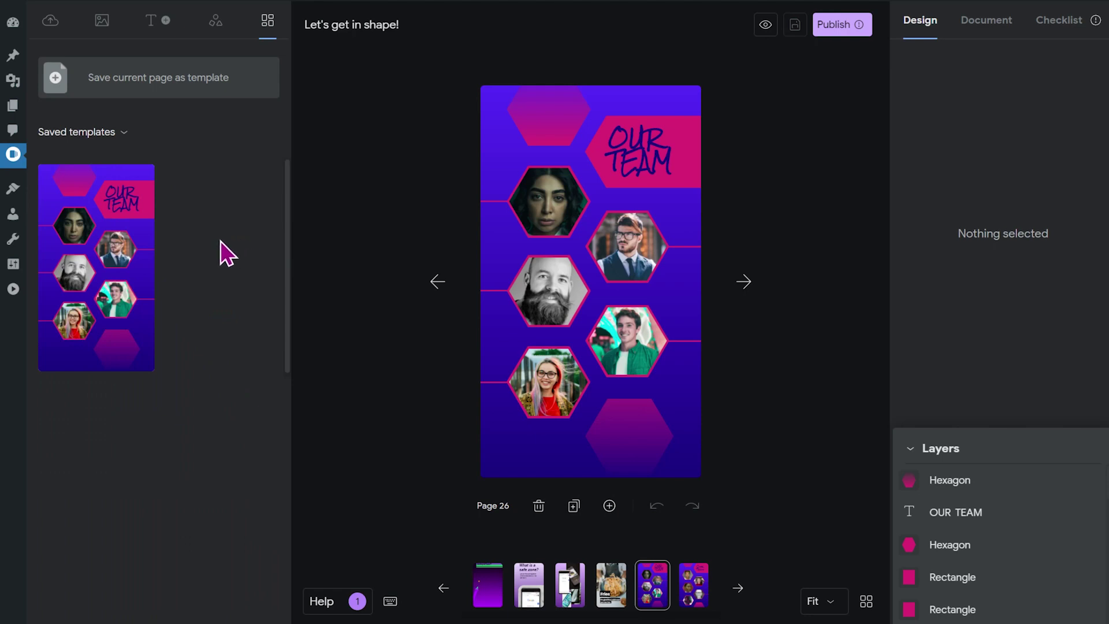
{"action": "left_click", "coordinate": [123, 246]}
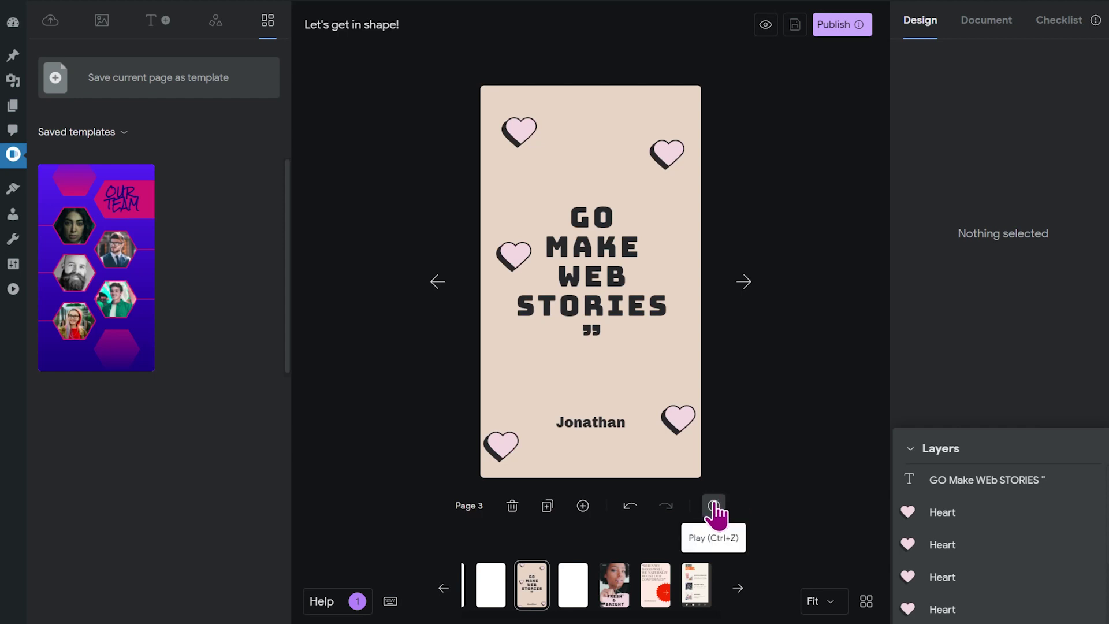
{"action": "left_click", "coordinate": [714, 507]}
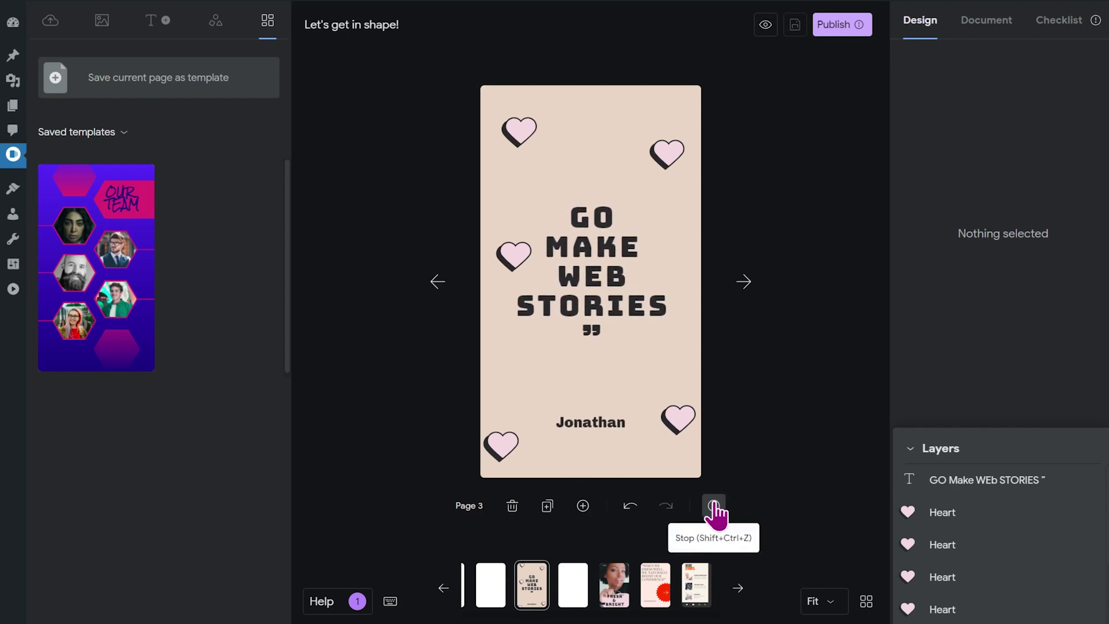